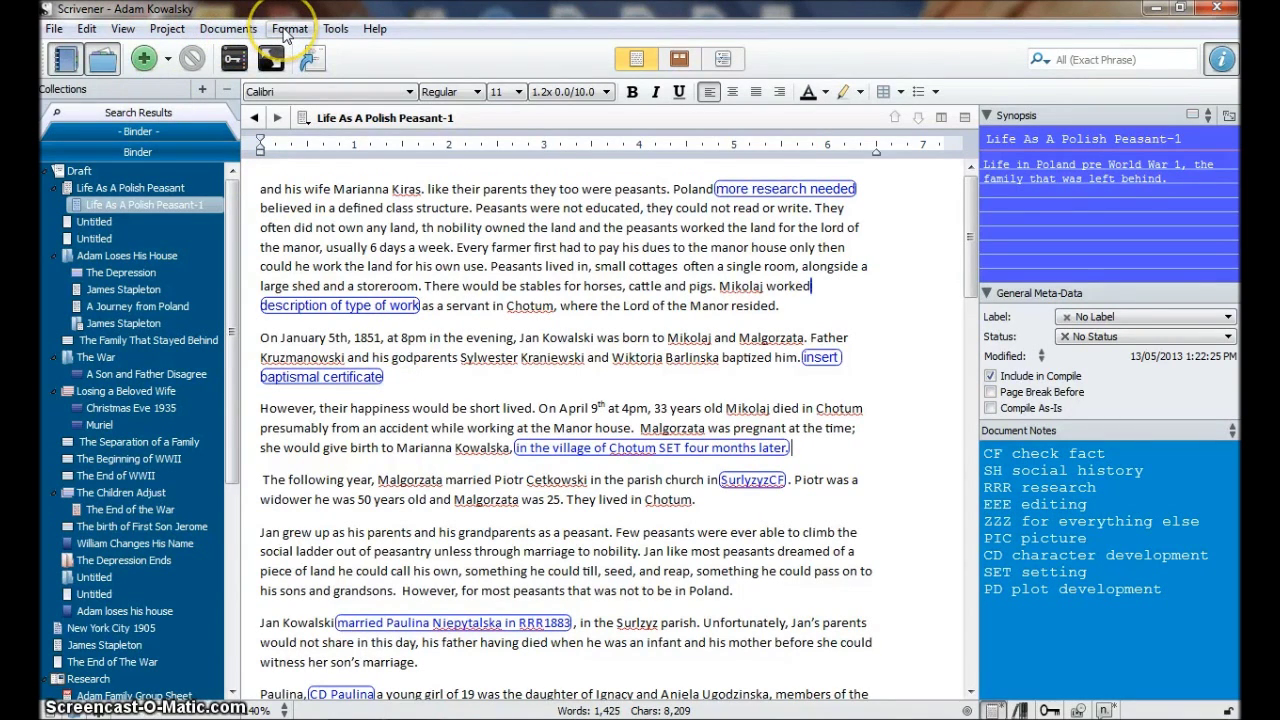
Step: Convert the chapter's blue inline annotations into inspector comments and show the comment list
left_click(286, 30)
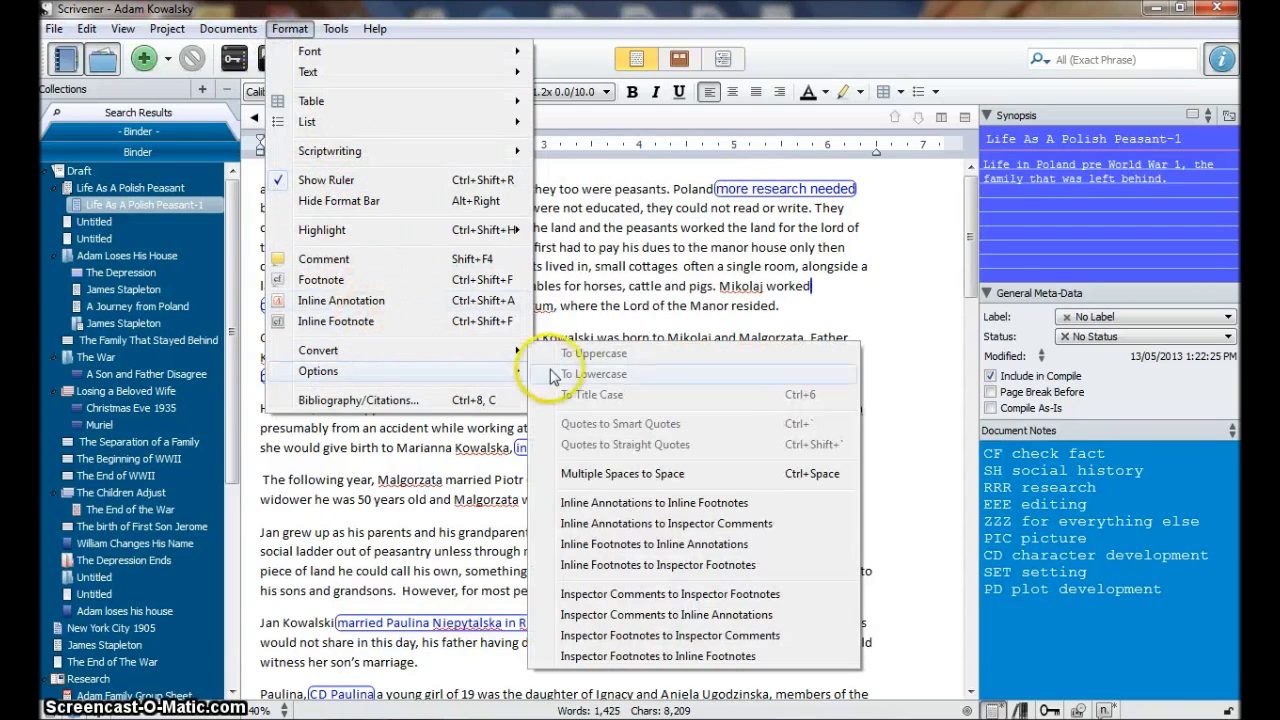
mouse_move(507, 348)
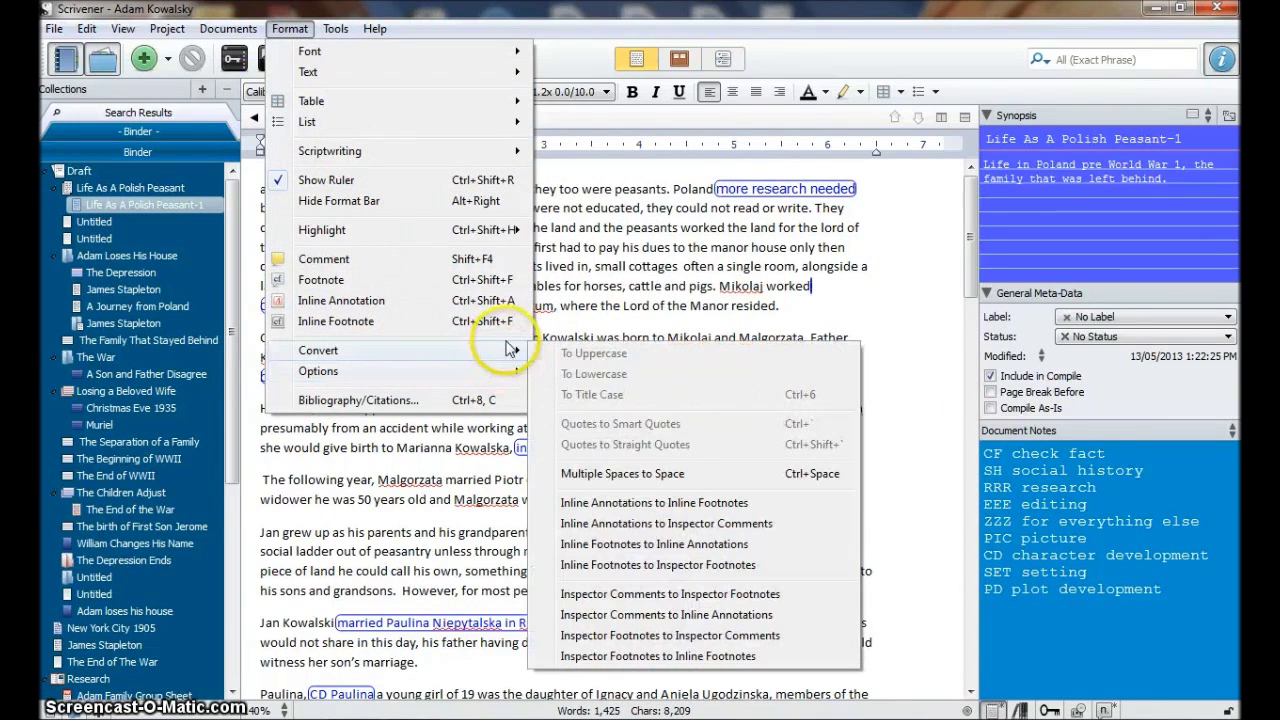
left_click(667, 524)
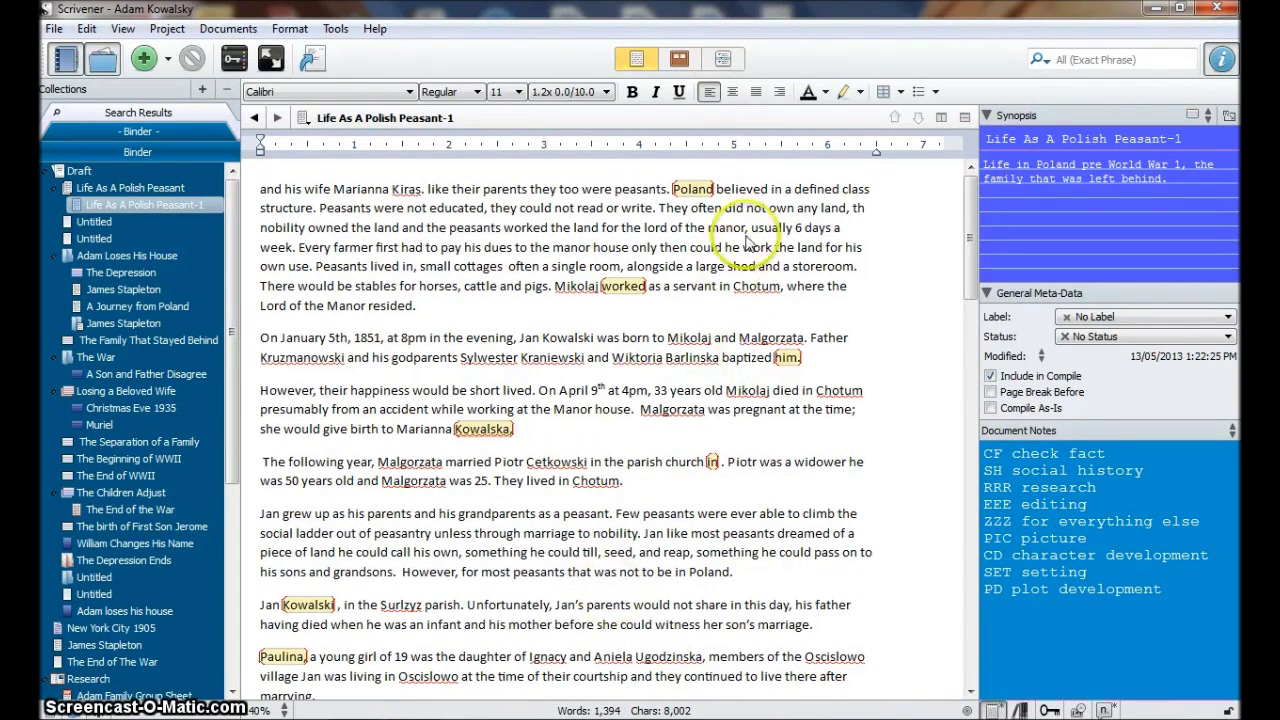
left_click(1105, 710)
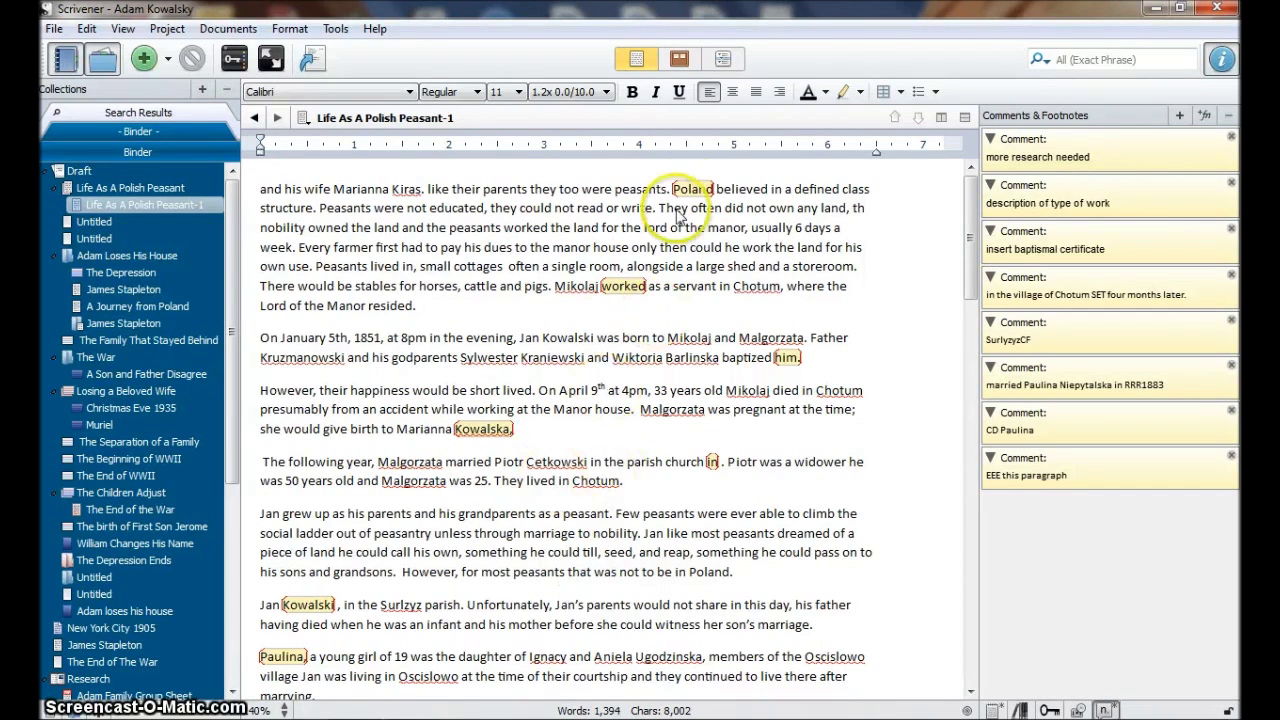
Step: Place the insertion point in the text near Kowalska to prepare a new comment
mouse_move(690, 199)
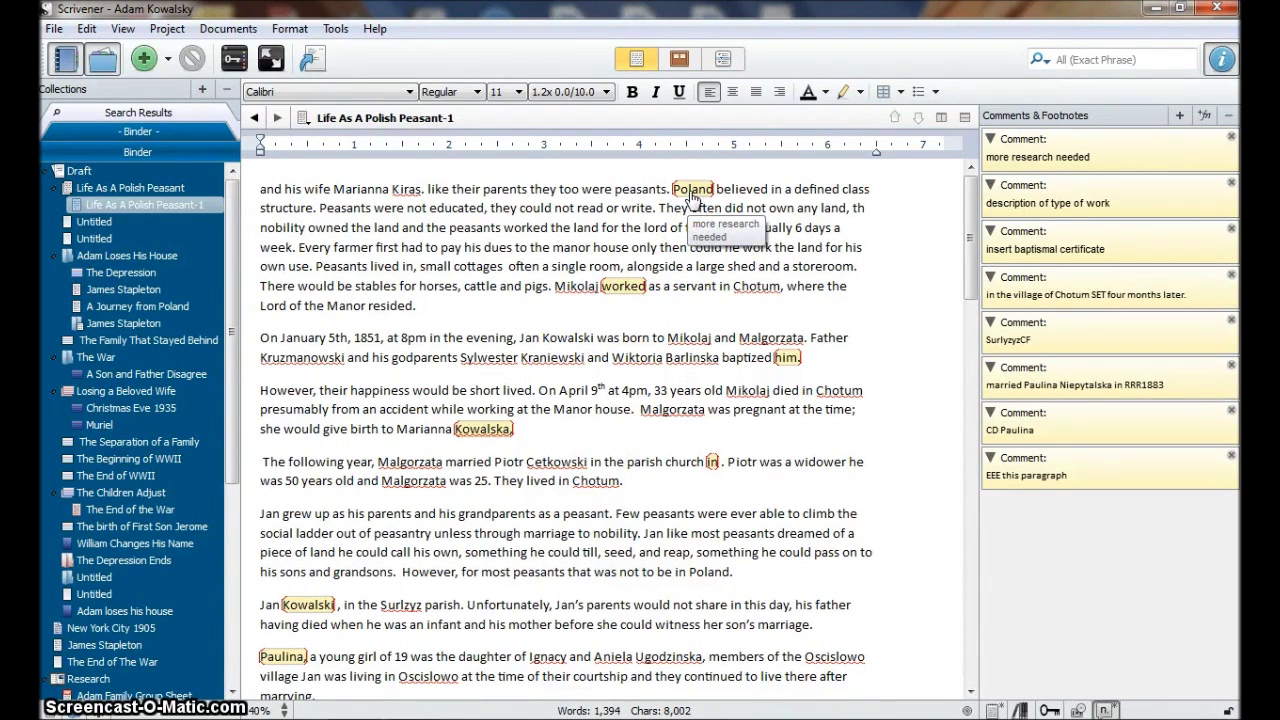
mouse_move(615, 298)
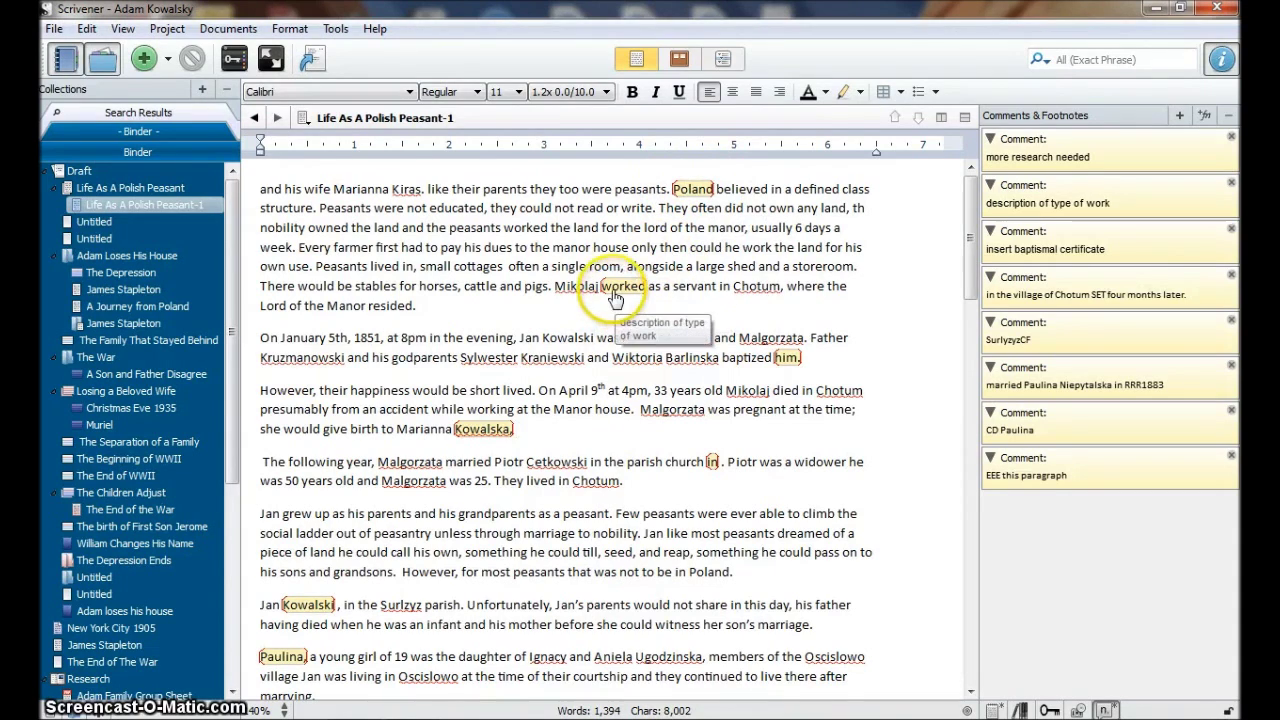
left_click(478, 437)
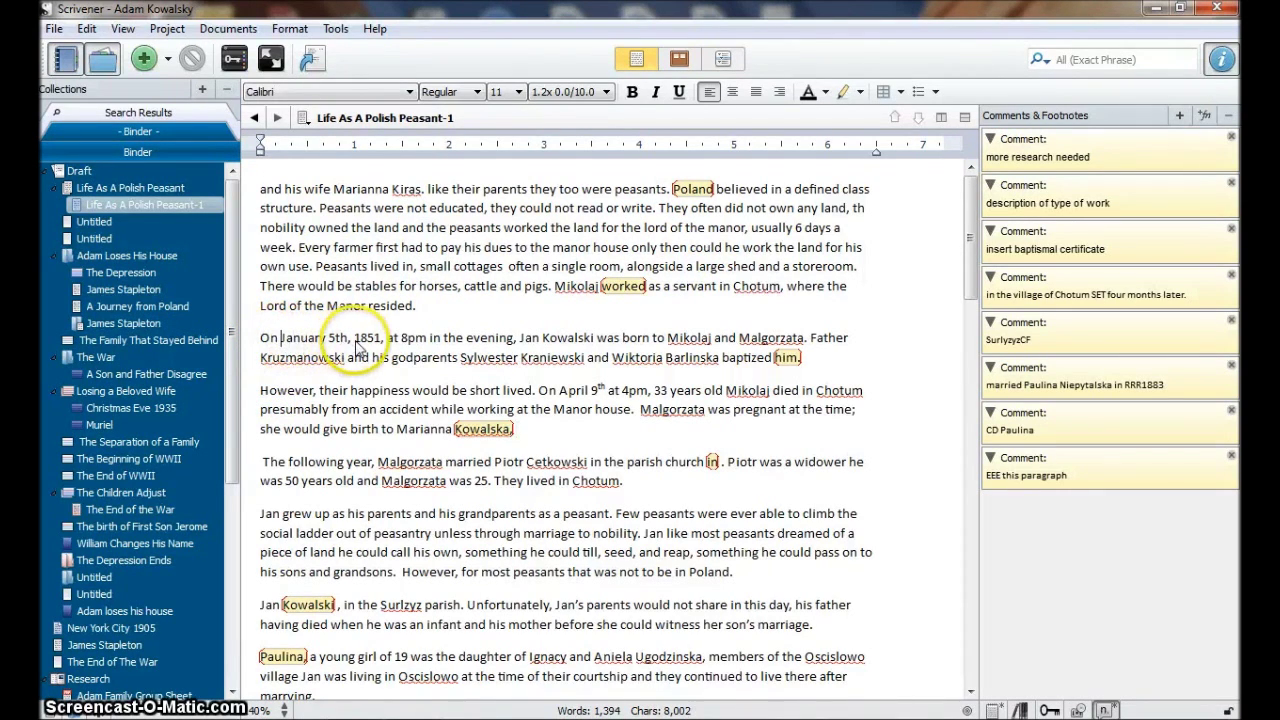
left_click(290, 29)
Step: Add a comment on January that reads 'insert birth certificate'
left_click(322, 259)
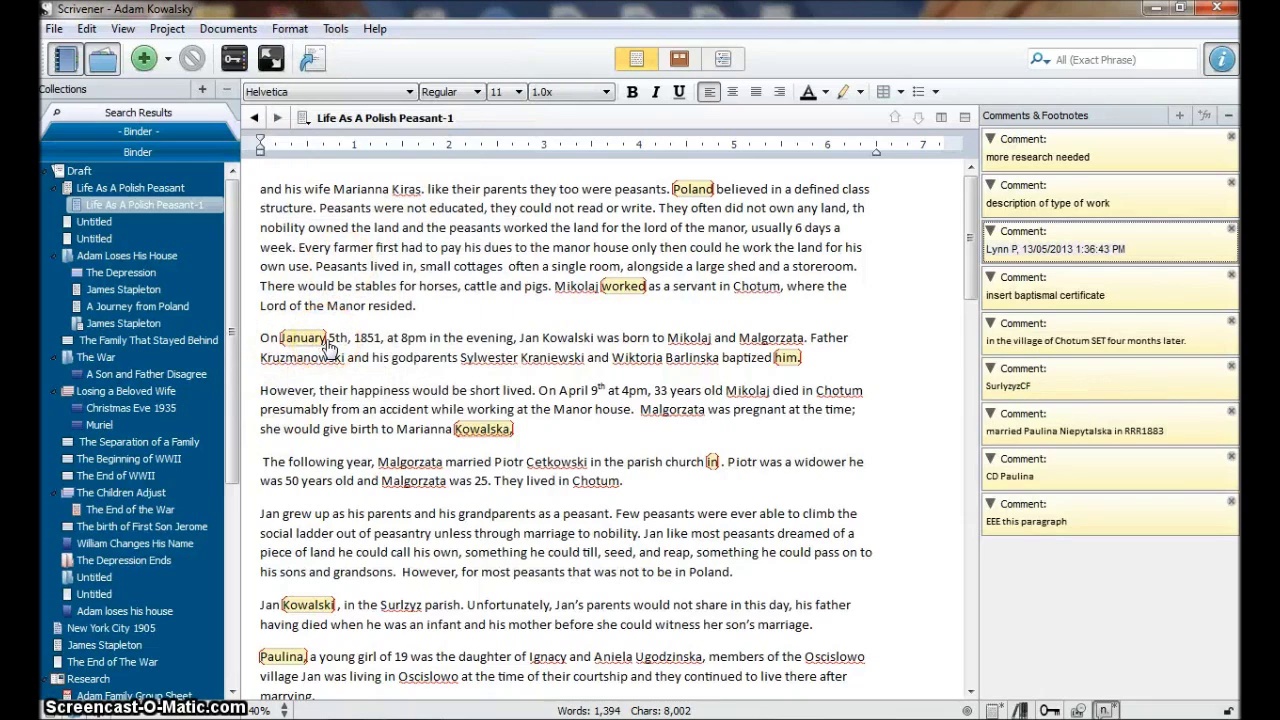
left_click(292, 344)
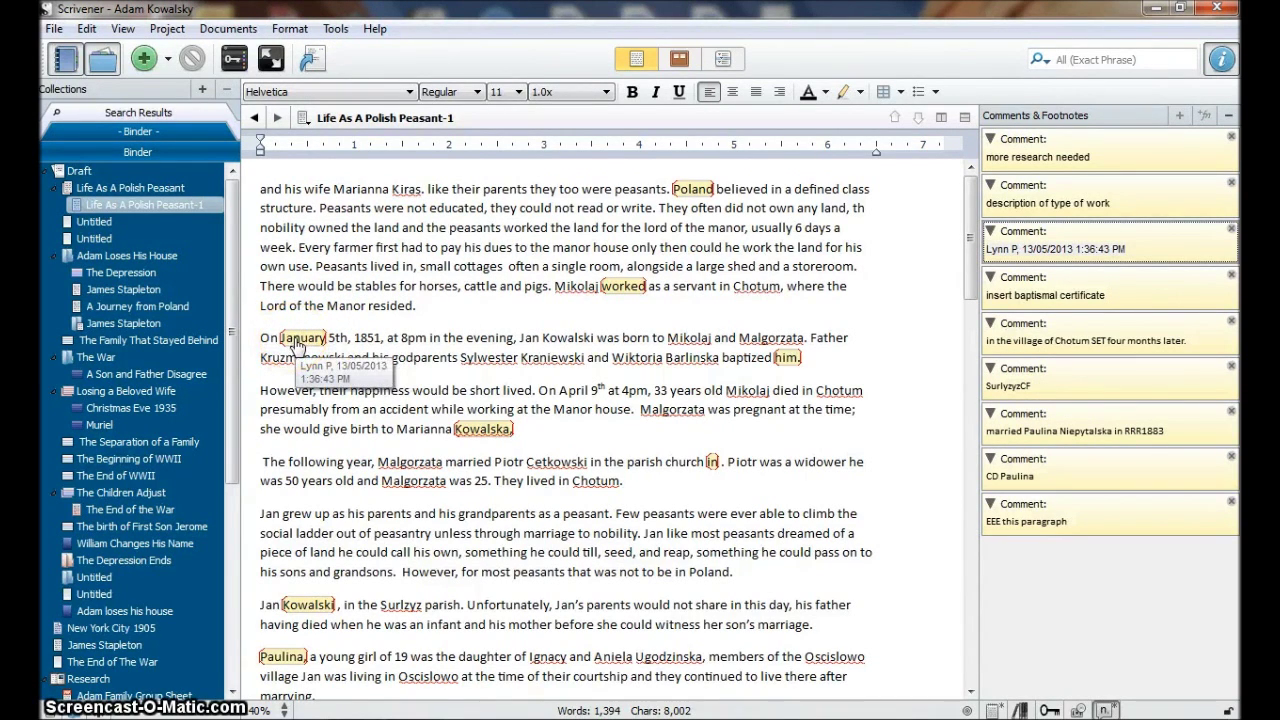
left_click(1045, 240)
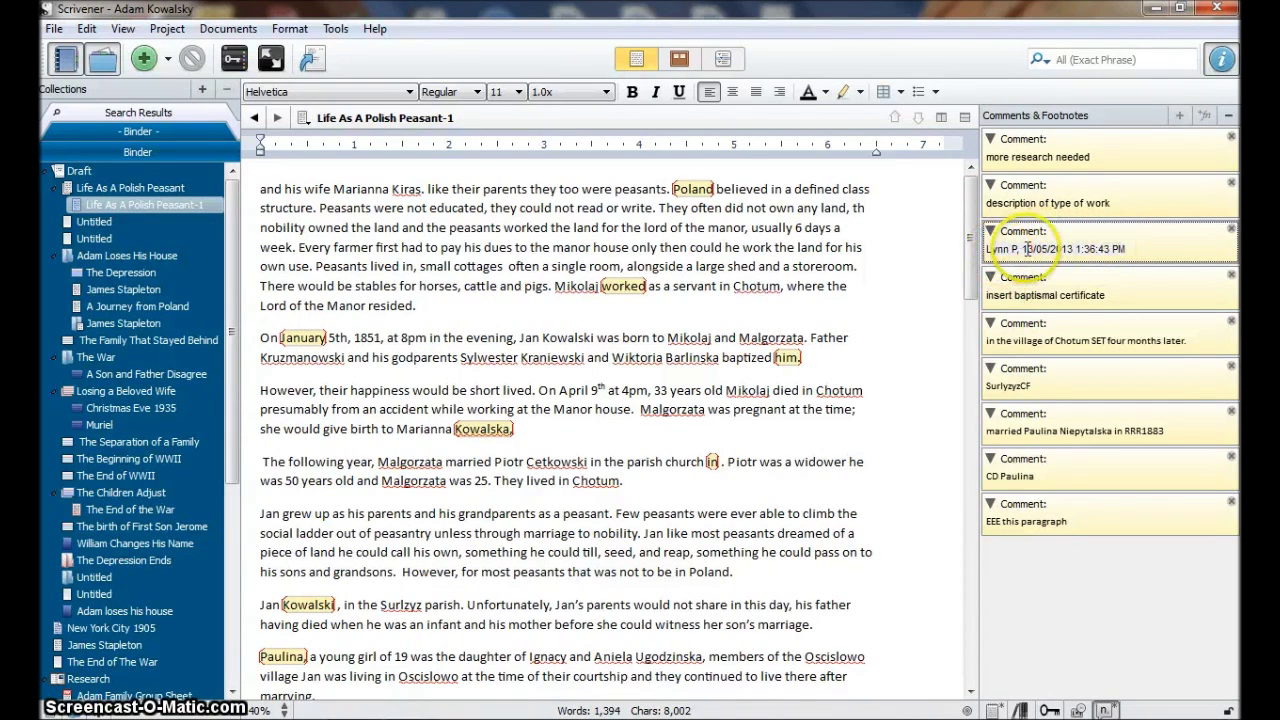
left_click(1123, 249)
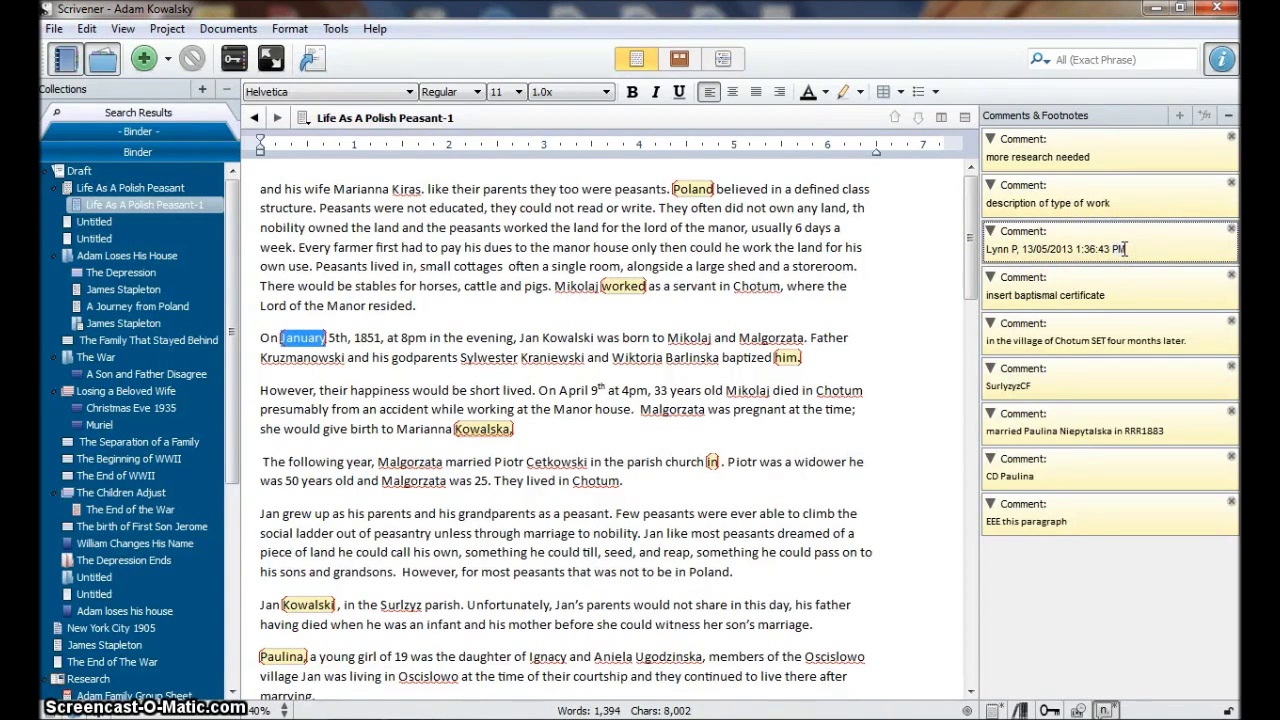
key("BackSpace")
key("BackSpace")
key("BackSpace")
key("BackSpace")
key("BackSpace")
key("BackSpace")
key("BackSpace")
key("BackSpace")
key("BackSpace")
key("BackSpace")
key("BackSpace")
key("BackSpace")
key("BackSpace")
key("BackSpace")
key("BackSpace")
key("BackSpace")
key("BackSpace")
key("BackSpace")
key("BackSpace")
key("BackSpace")
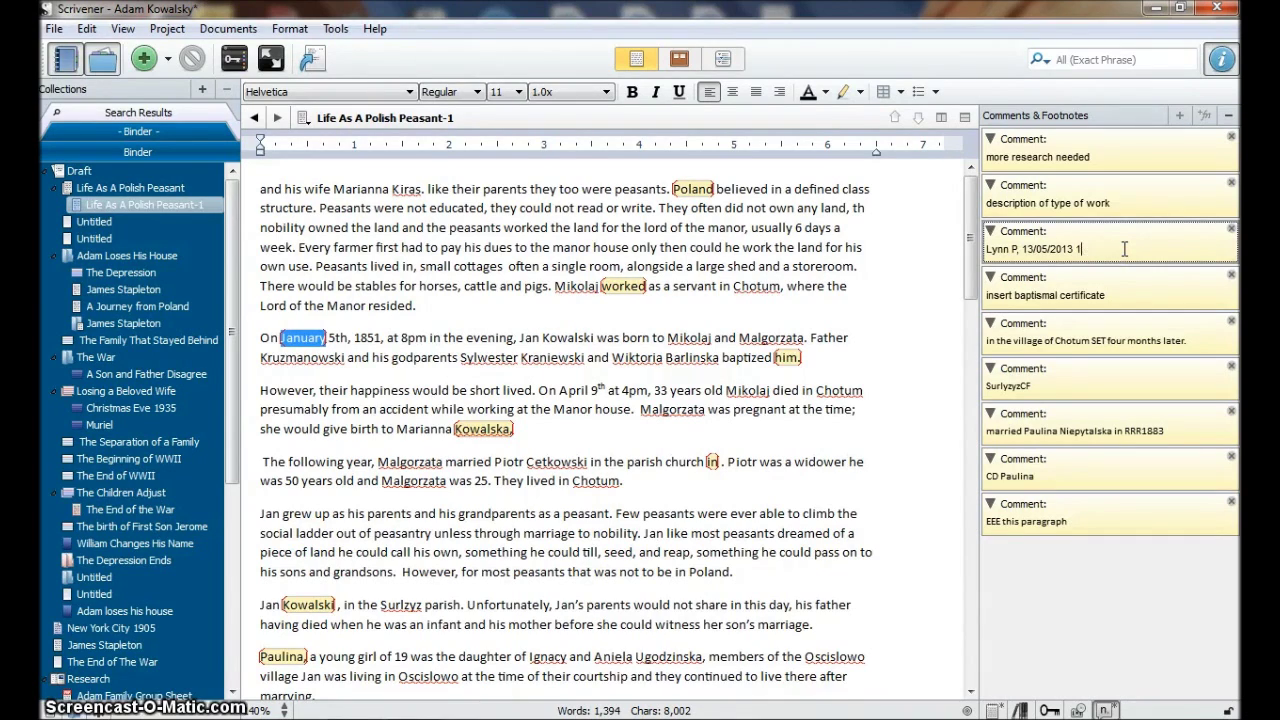
key("BackSpace")
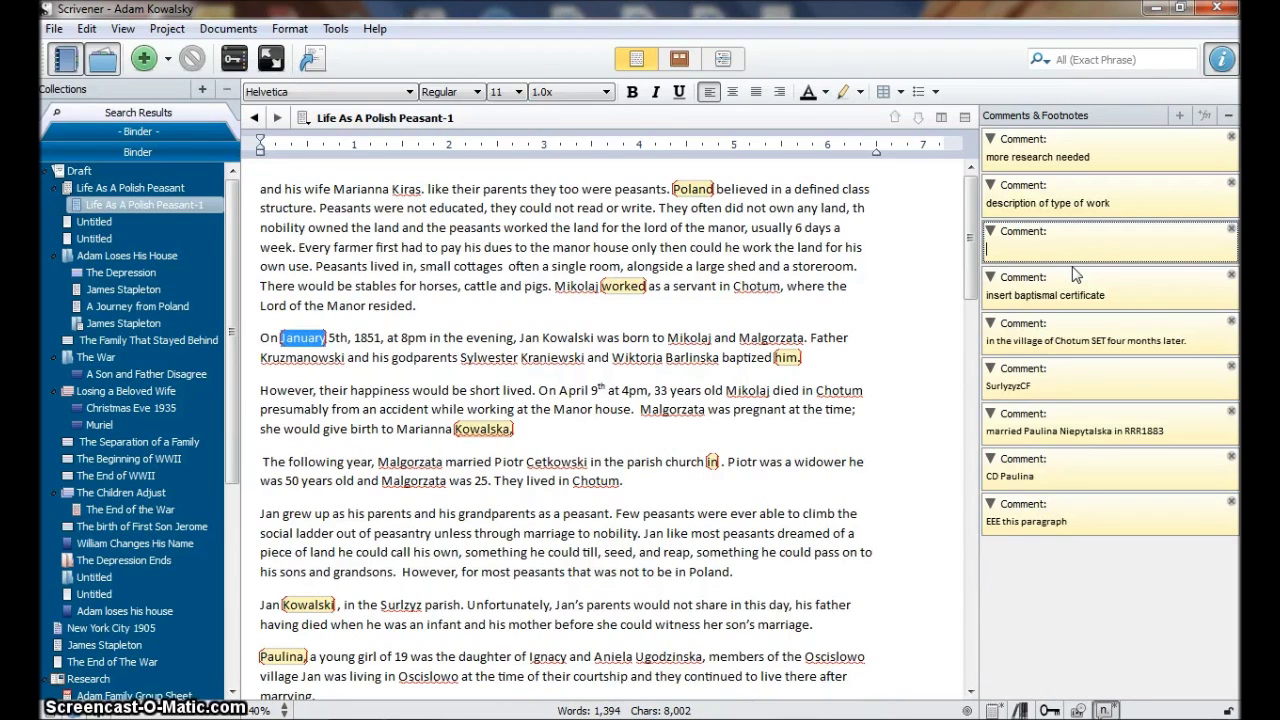
type("insert birth")
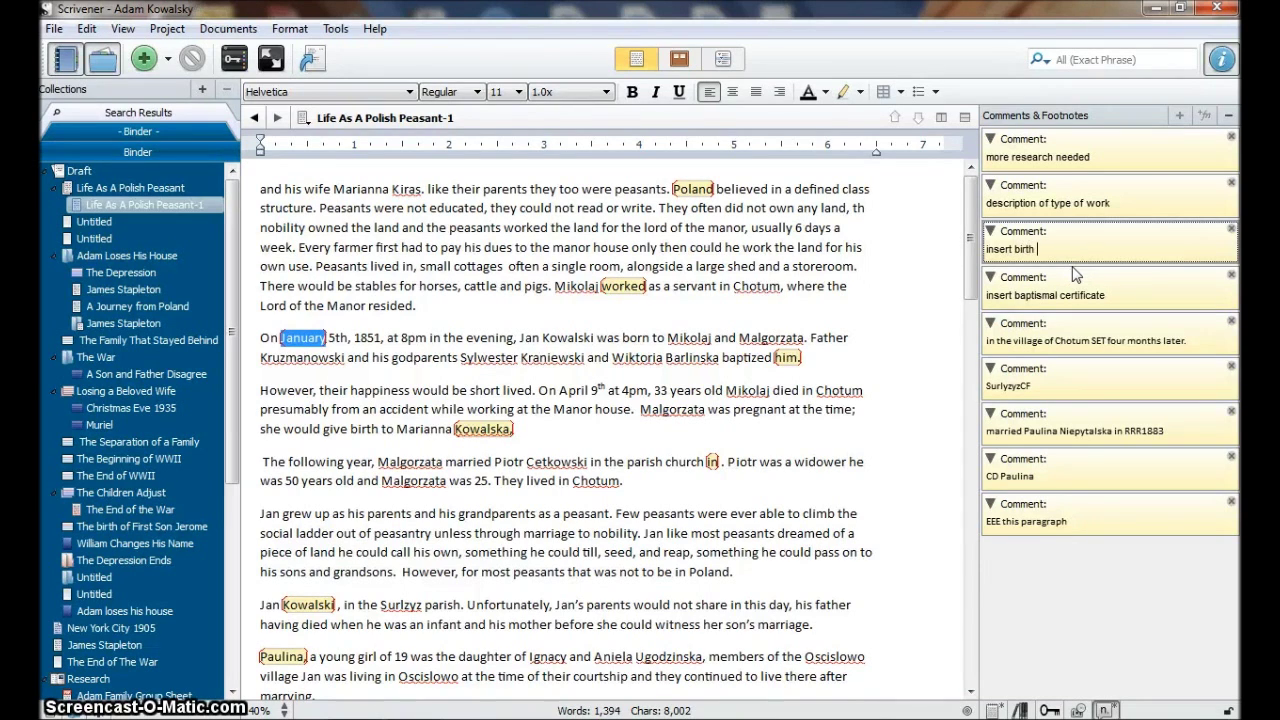
type(" certificate")
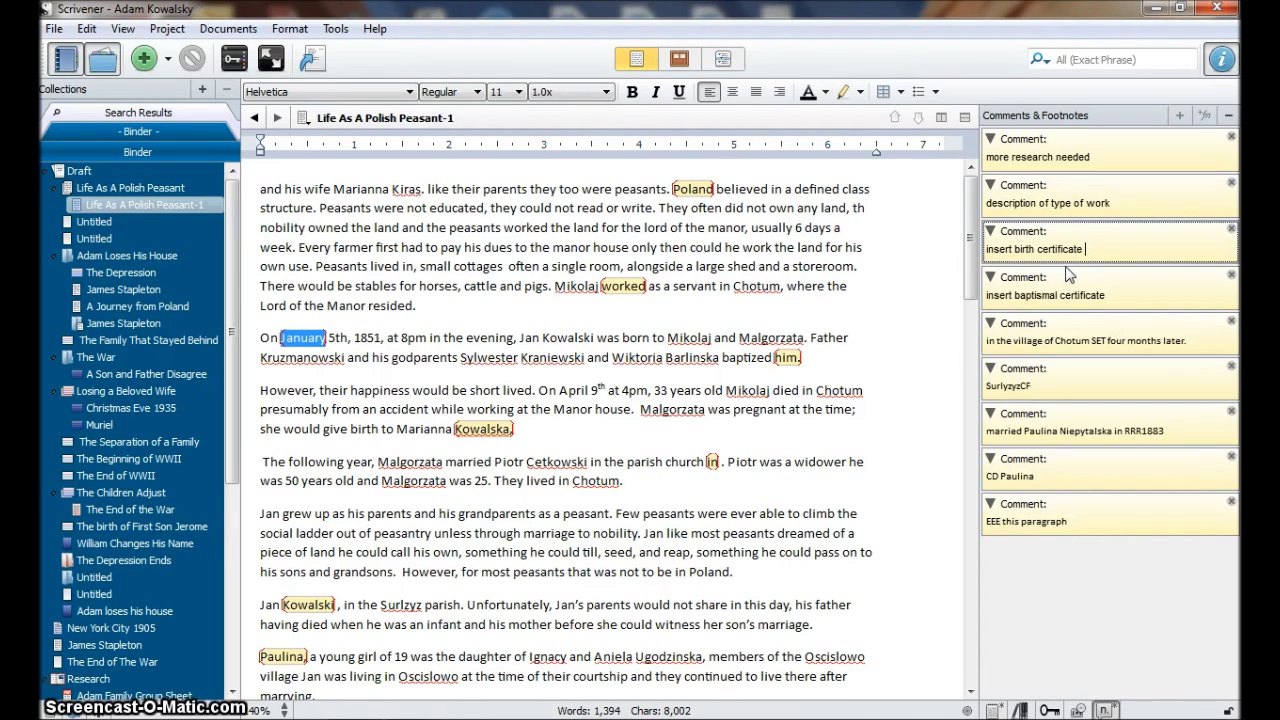
left_click(775, 313)
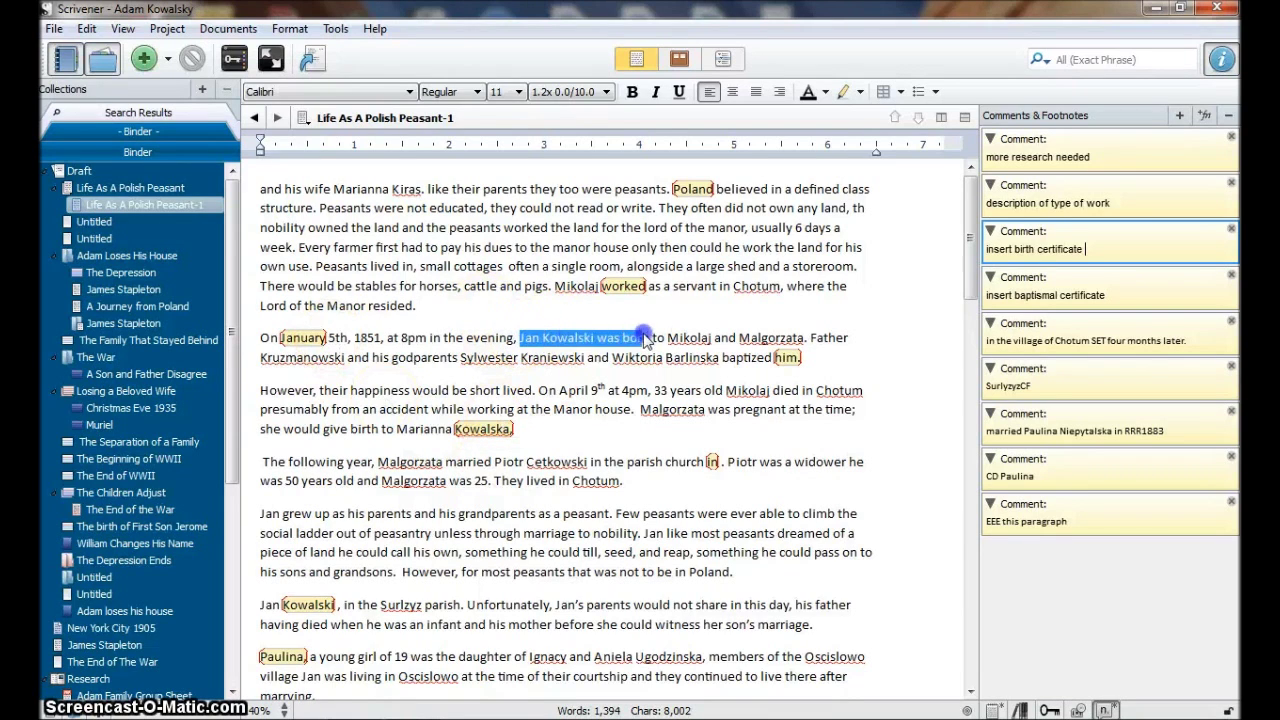
Step: Comment the sentence 'Jan Kowalski was born to Mikolaj and Malgorzata' with 'insert baptismal cert'
left_click_drag(645, 340, 808, 342)
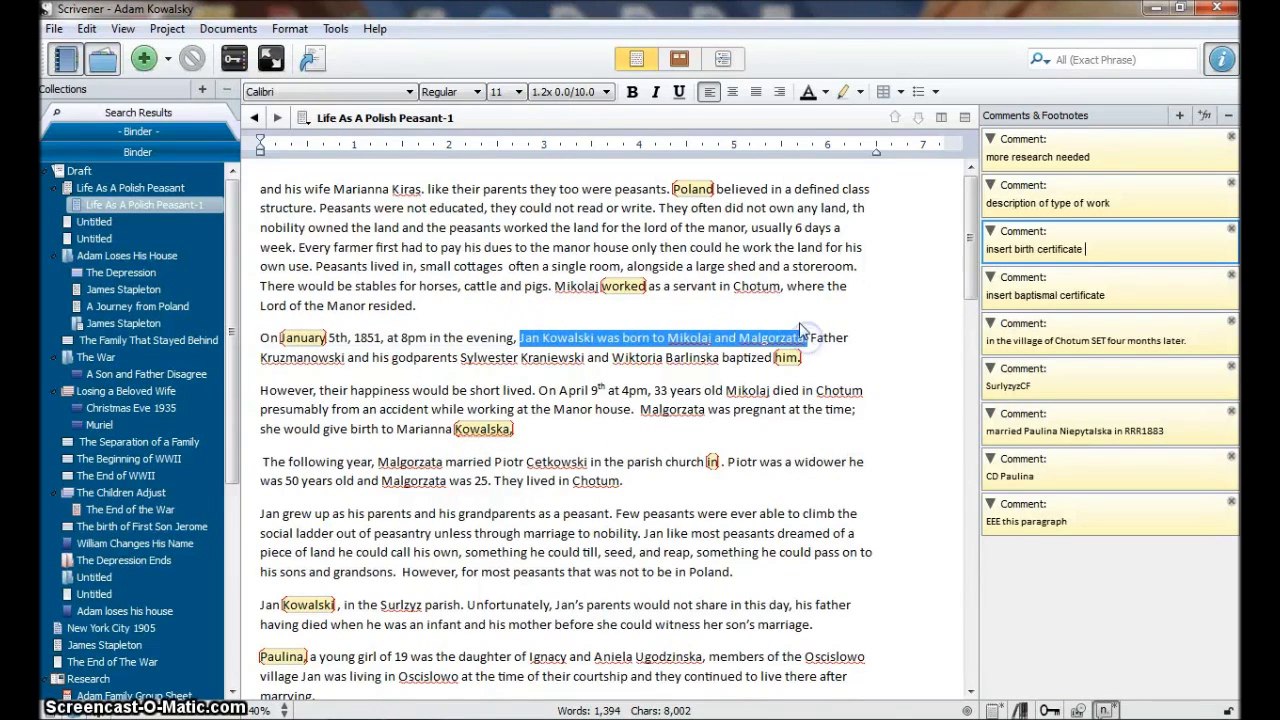
left_click(293, 31)
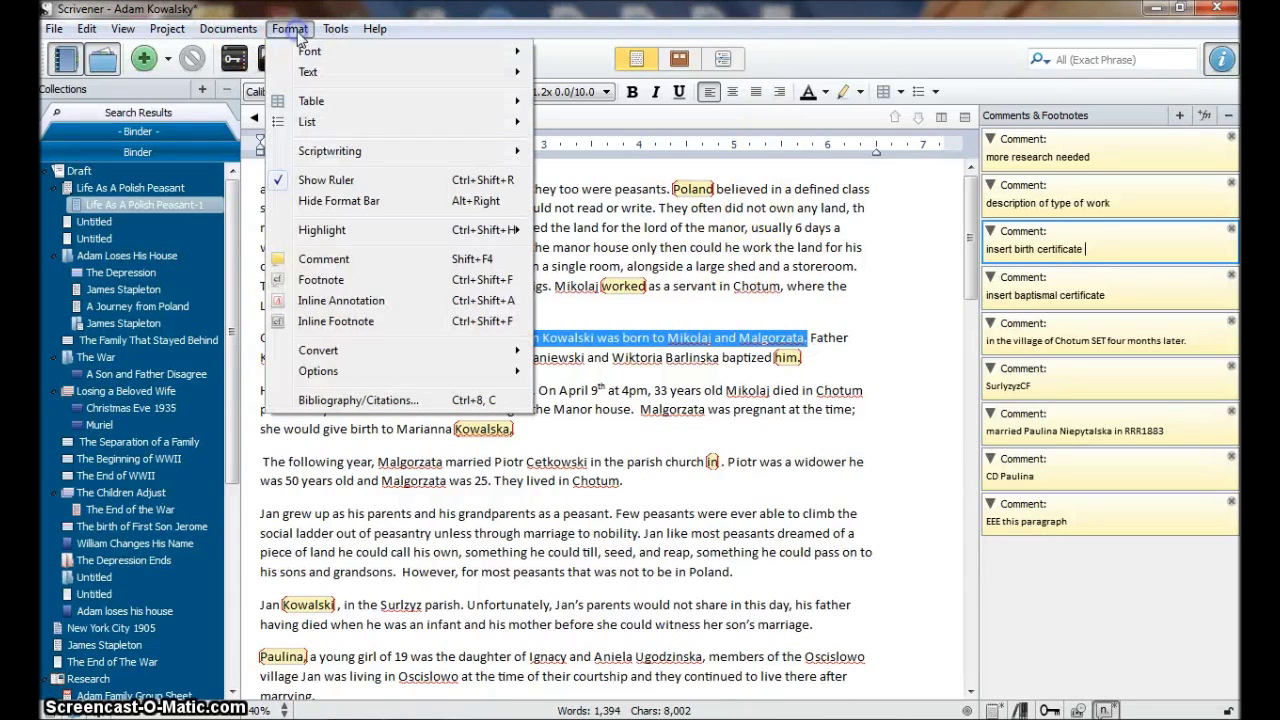
left_click(318, 259)
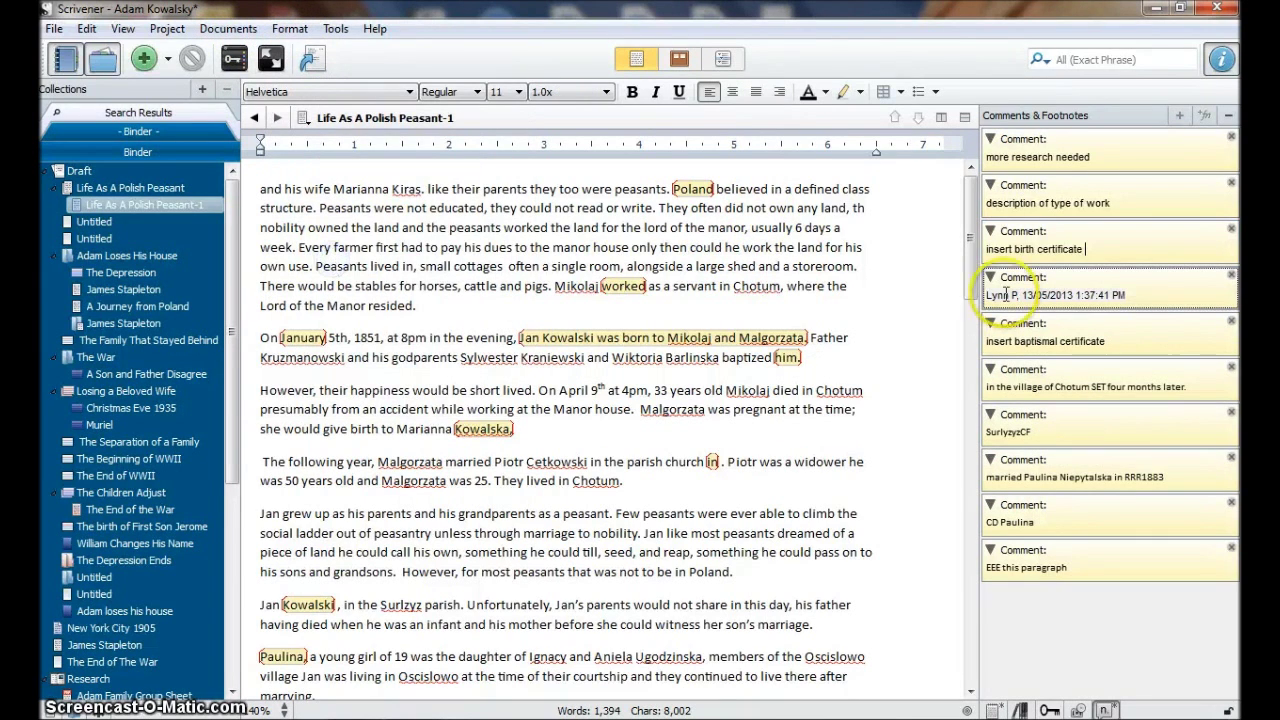
left_click(1135, 295)
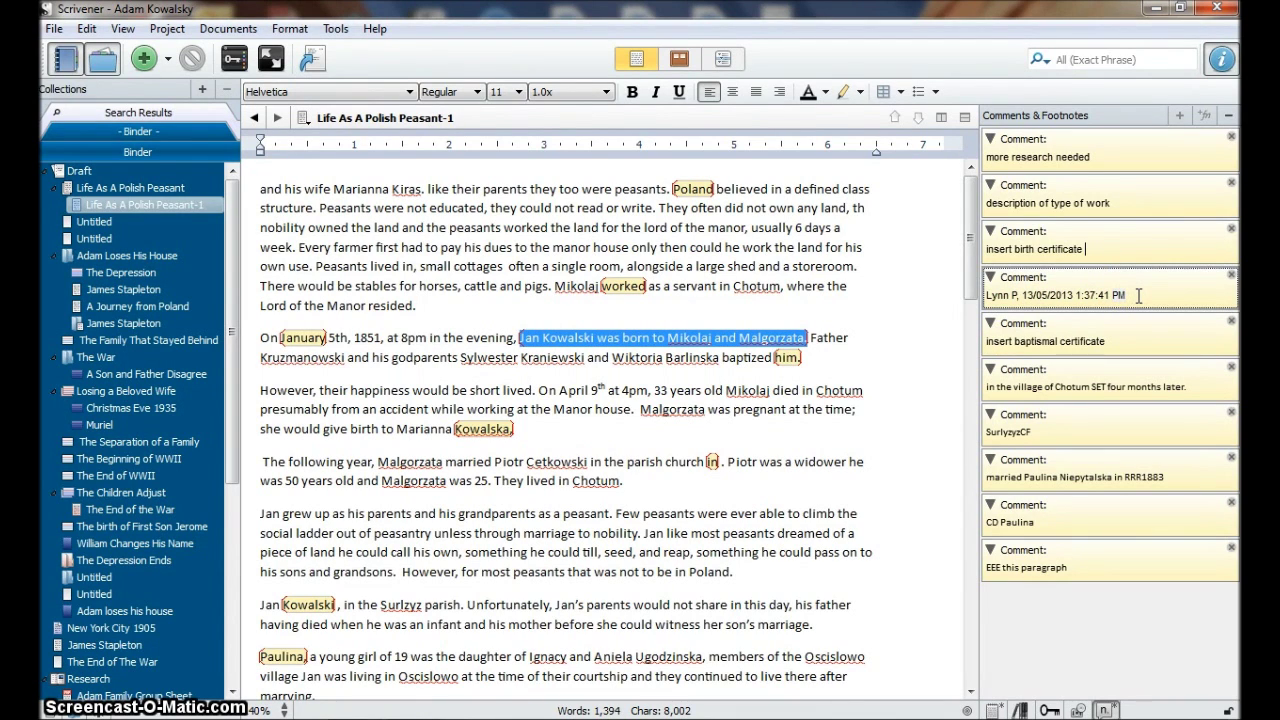
key("BackSpace")
key("BackSpace")
key("BackSpace")
key("BackSpace")
key("BackSpace")
key("BackSpace")
key("BackSpace")
key("BackSpace")
key("BackSpace")
key("BackSpace")
key("BackSpace")
key("BackSpace")
key("BackSpace")
key("BackSpace")
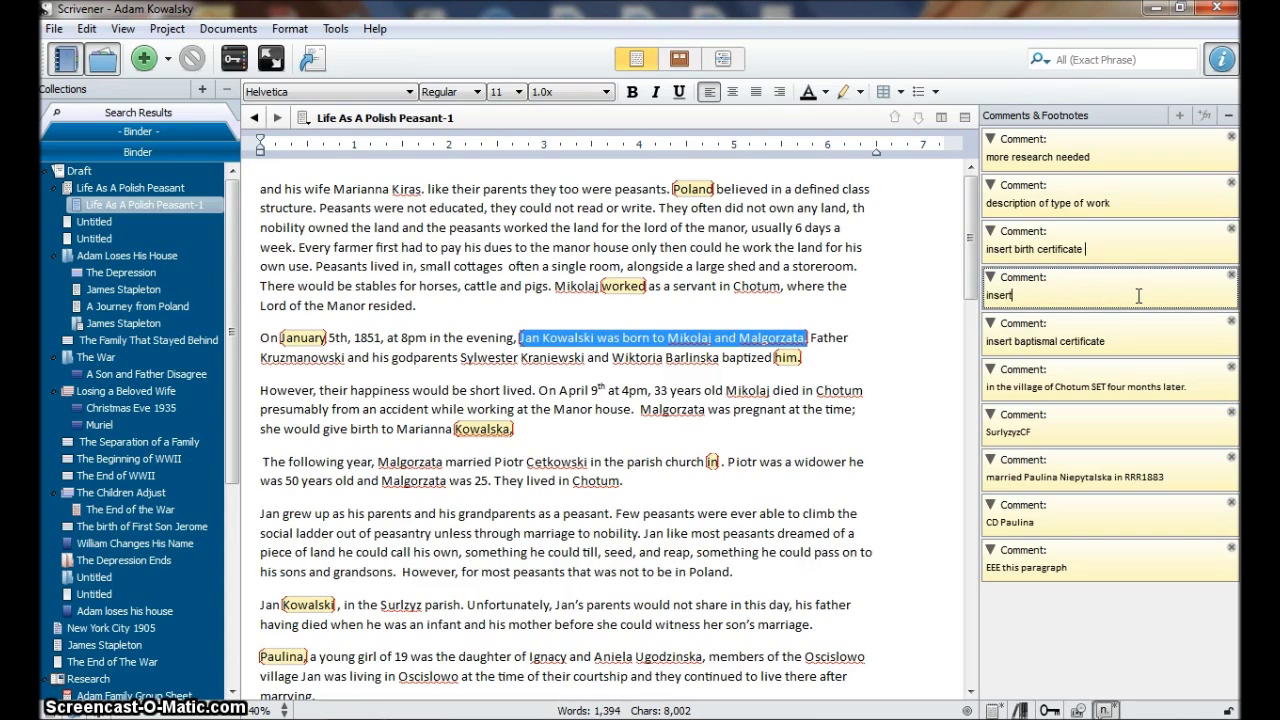
key("BackSpace")
type("tismal cert")
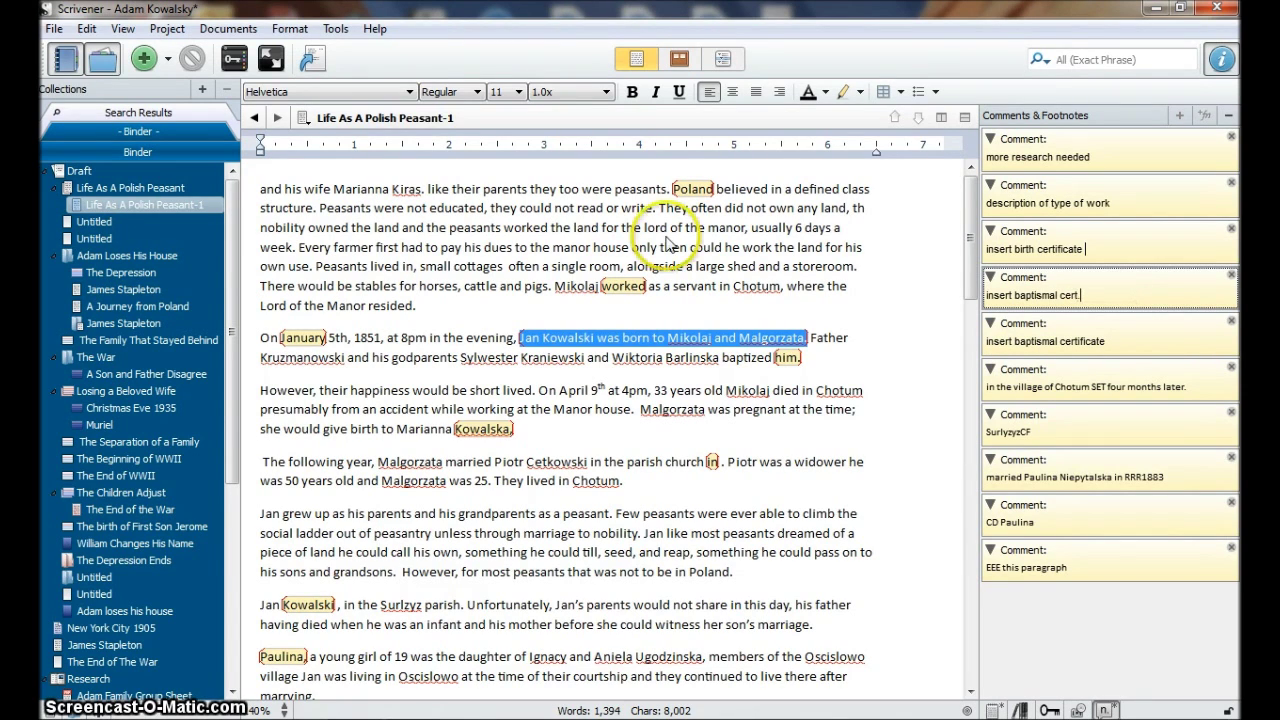
left_click(757, 318)
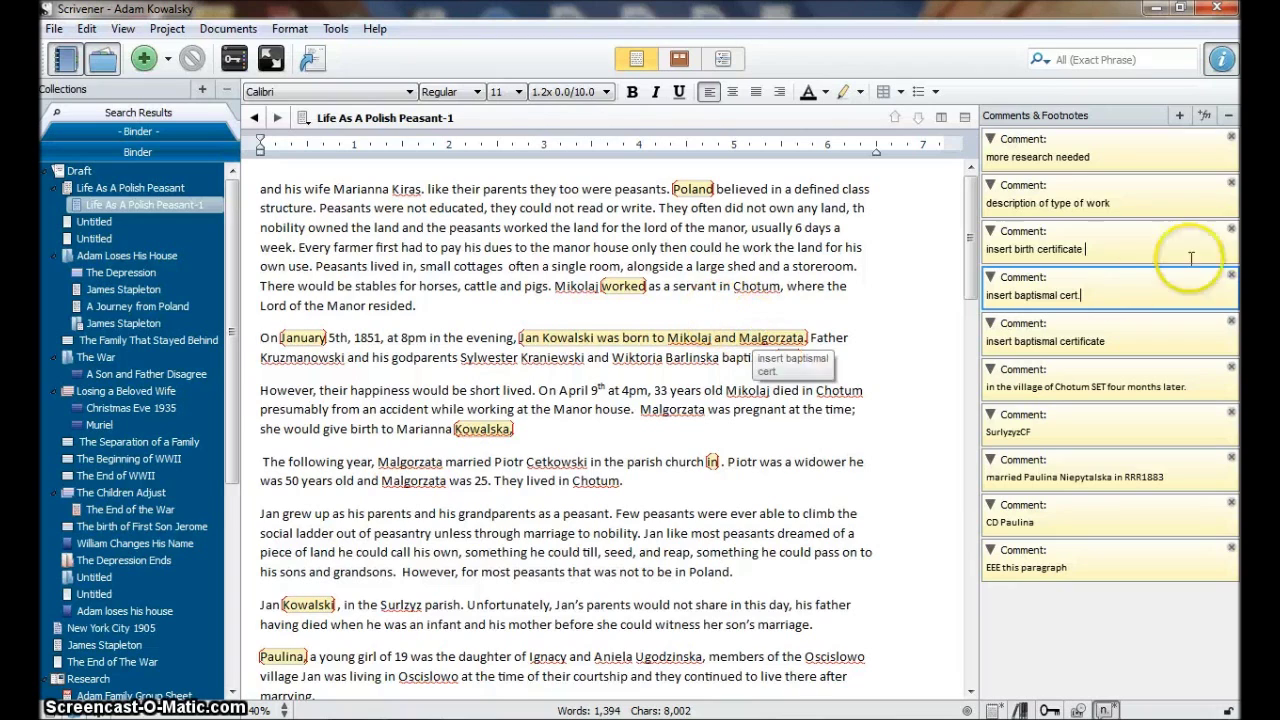
Step: Finish the comment as 'insert baptismal cert.' and delete the duplicate comment
left_click(1086, 295)
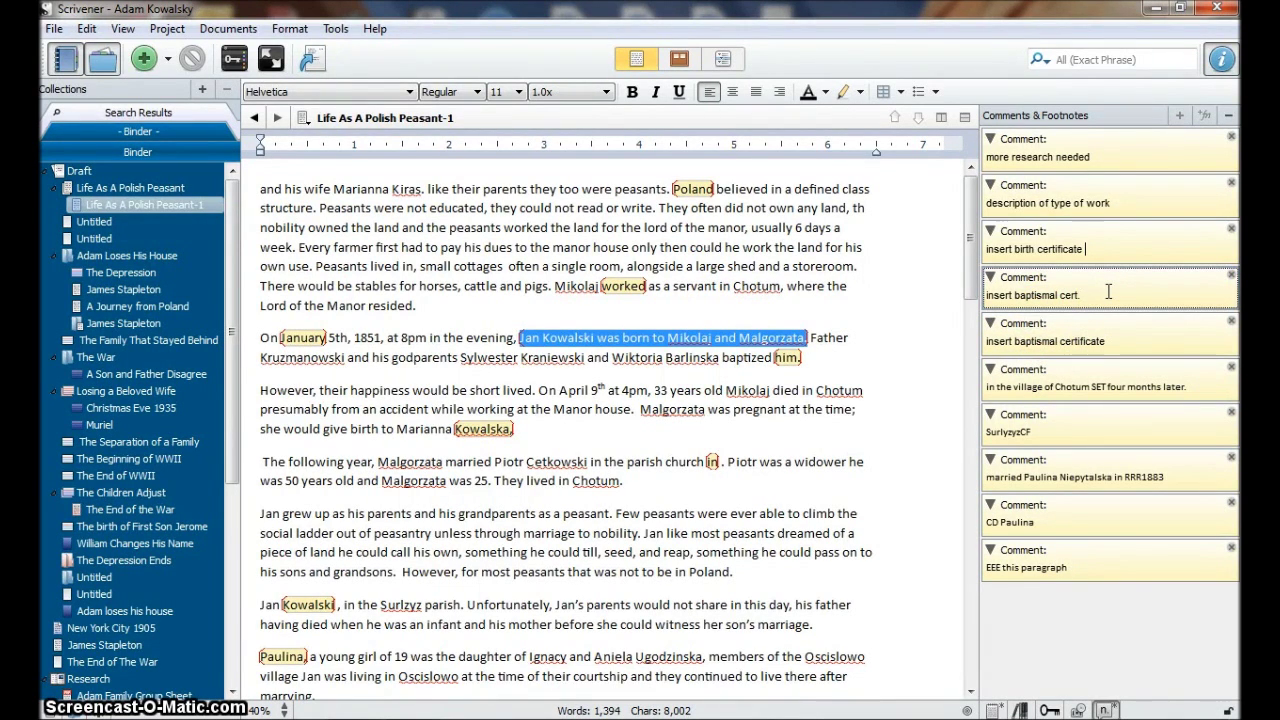
type(".")
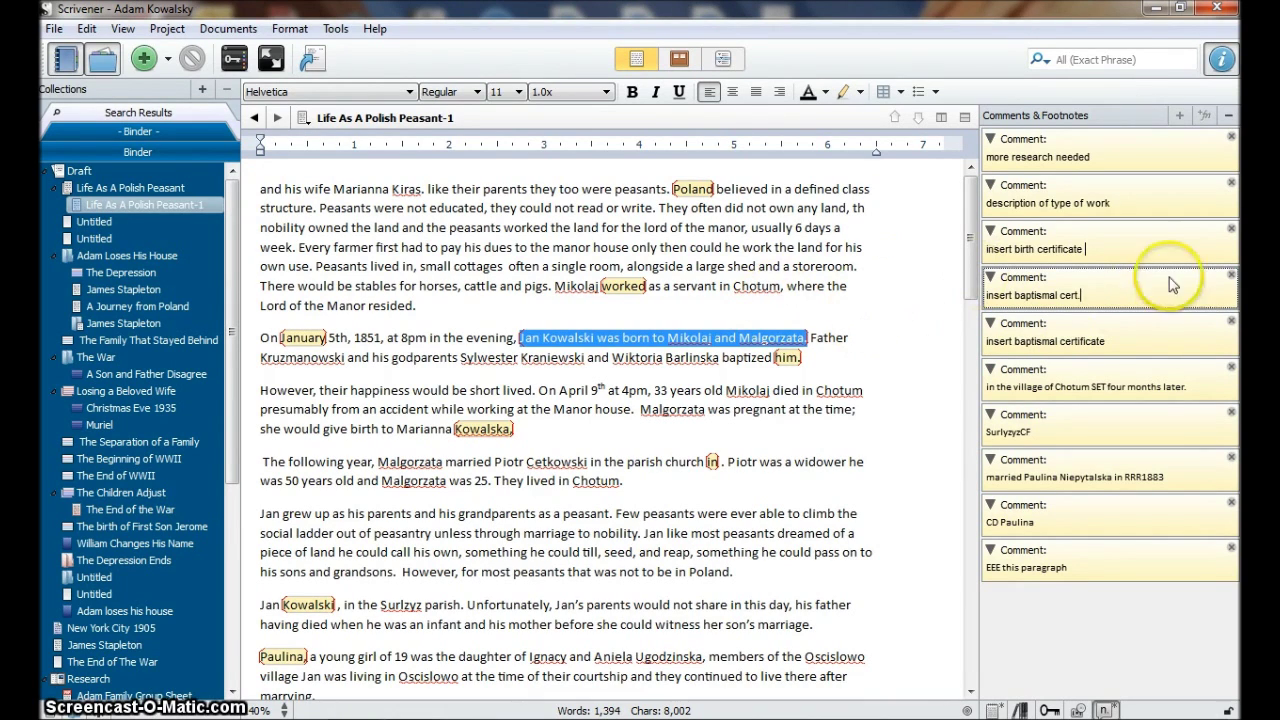
left_click(1231, 277)
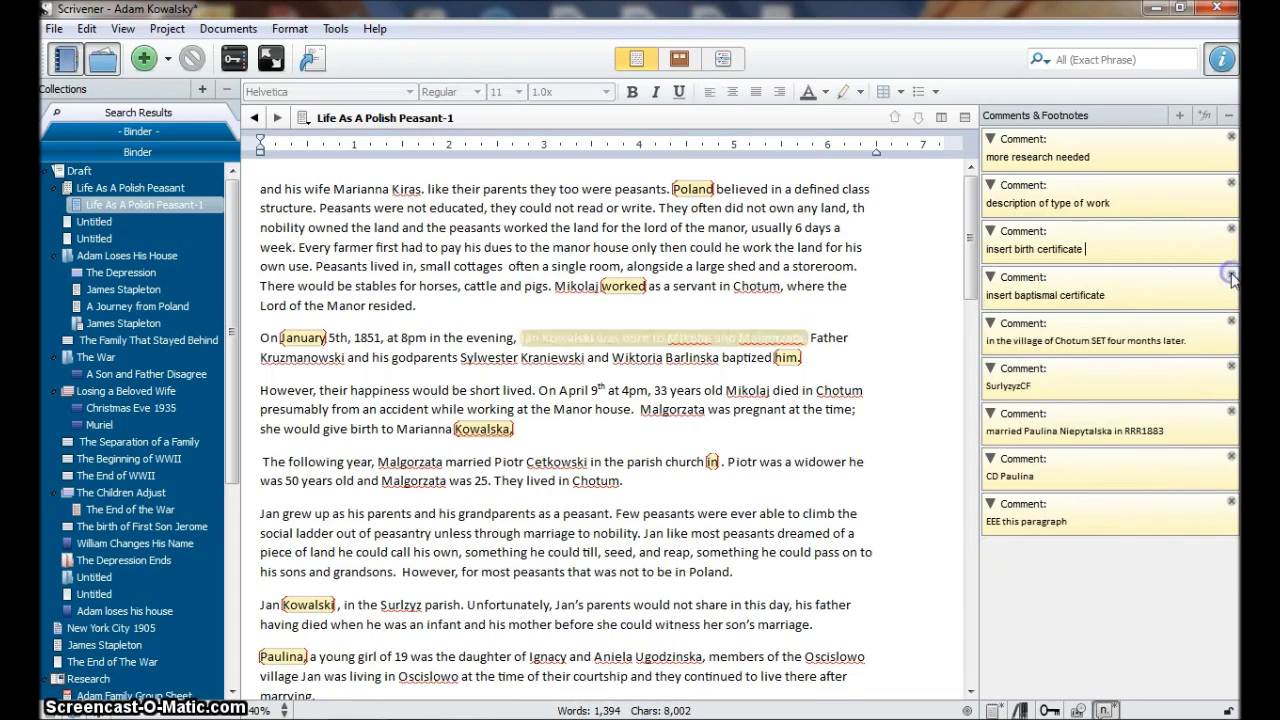
Step: Deselect the Jan Kowalski birth sentence, now left without a comment
left_click(734, 316)
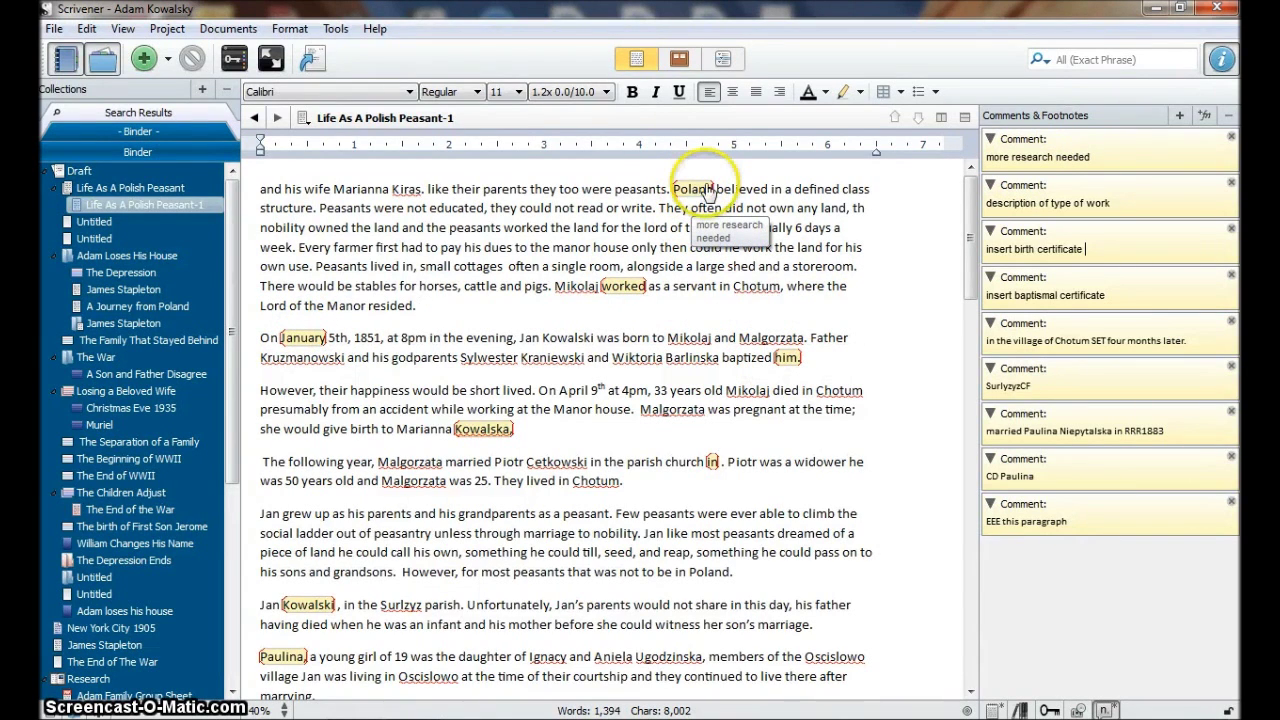
Step: Convert Life As A Polish Peasant-1's inspector comments back into inline annotations
left_click(154, 186)
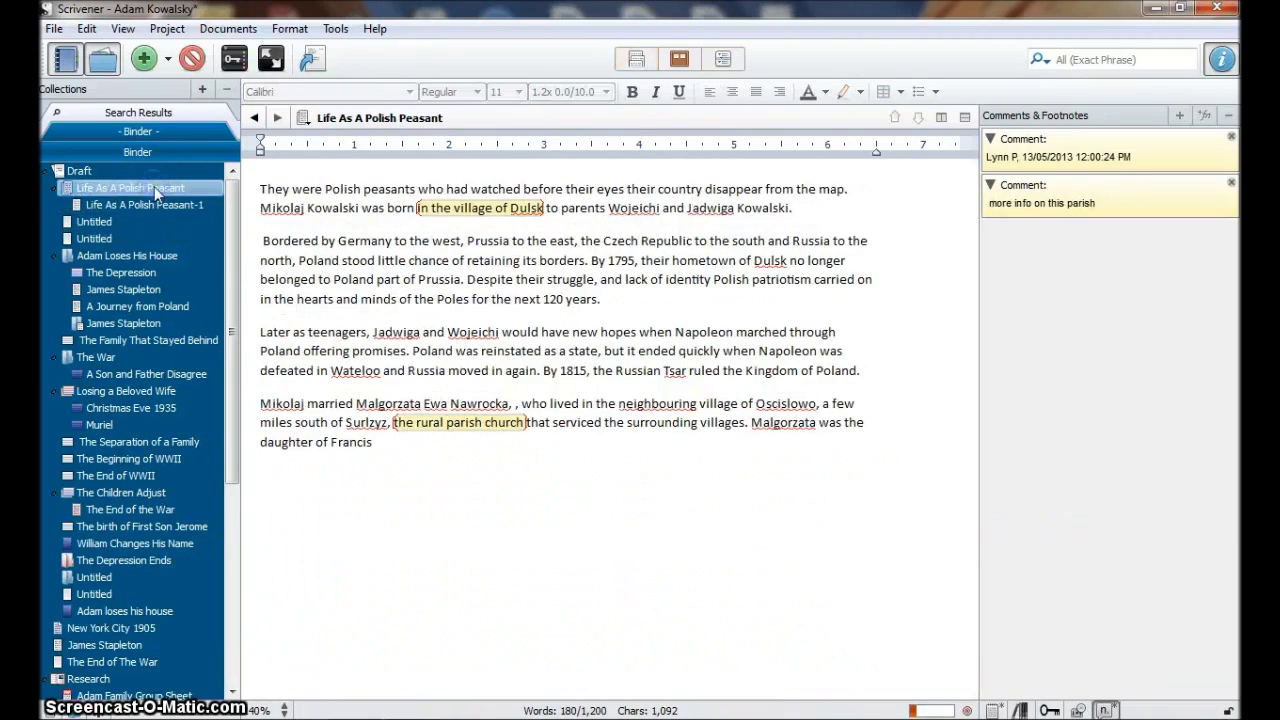
left_click(147, 202)
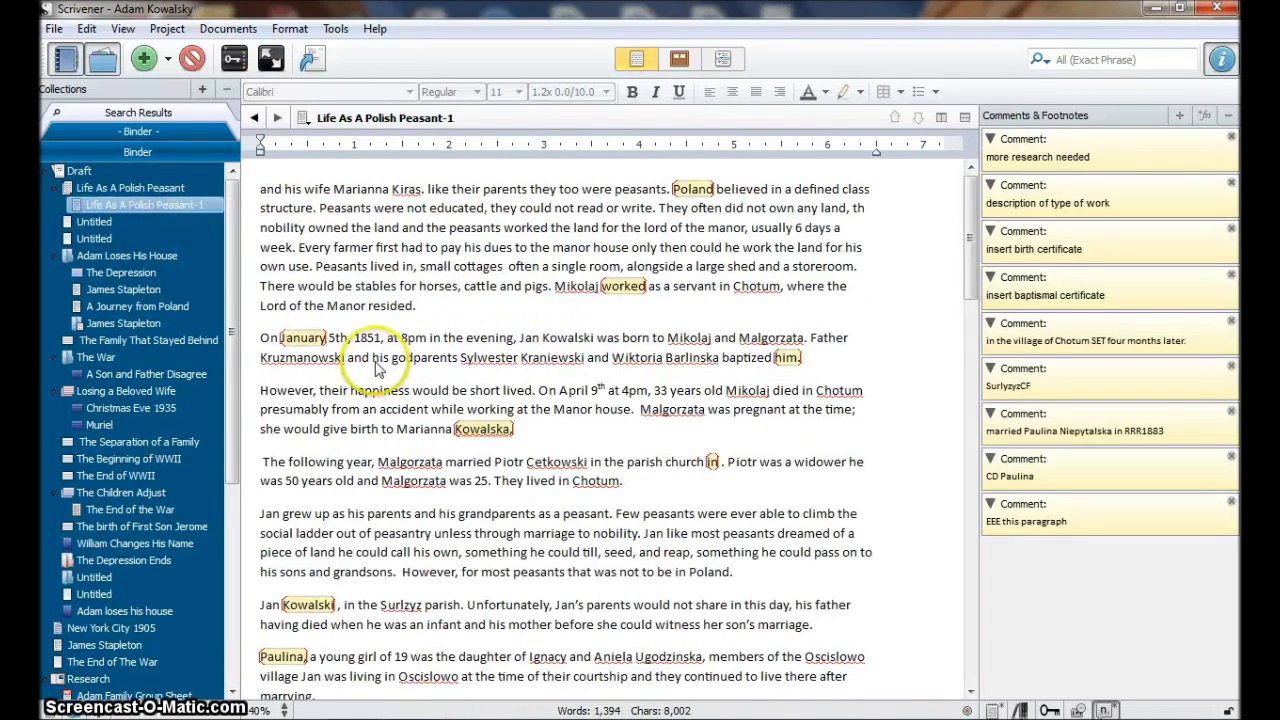
scroll(590, 400, "down", 3)
left_click(592, 404)
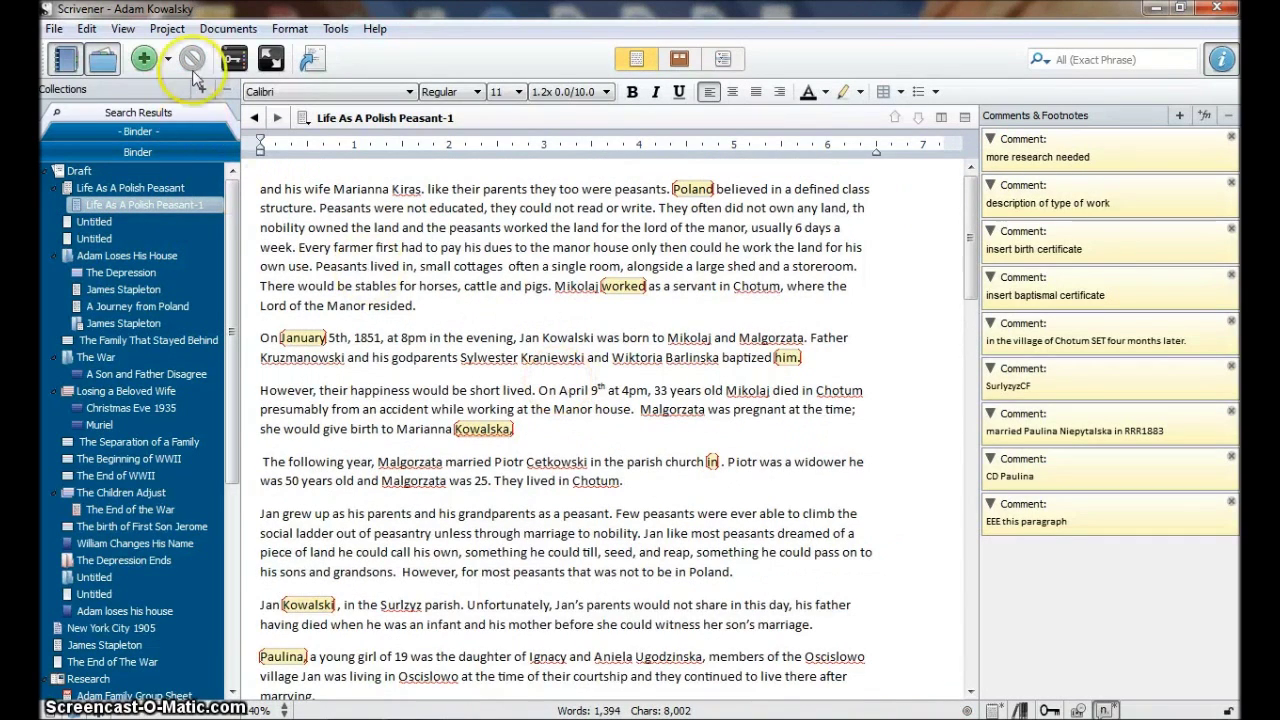
left_click(289, 28)
mouse_move(380, 348)
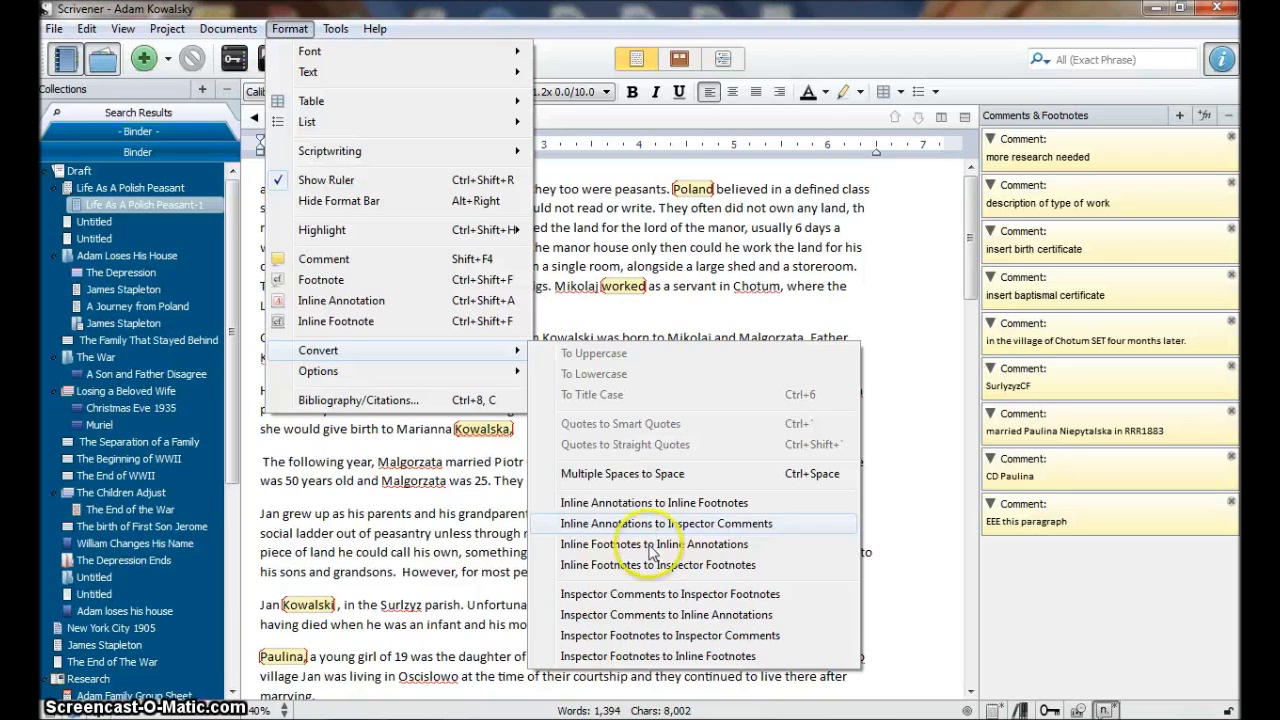
left_click(665, 616)
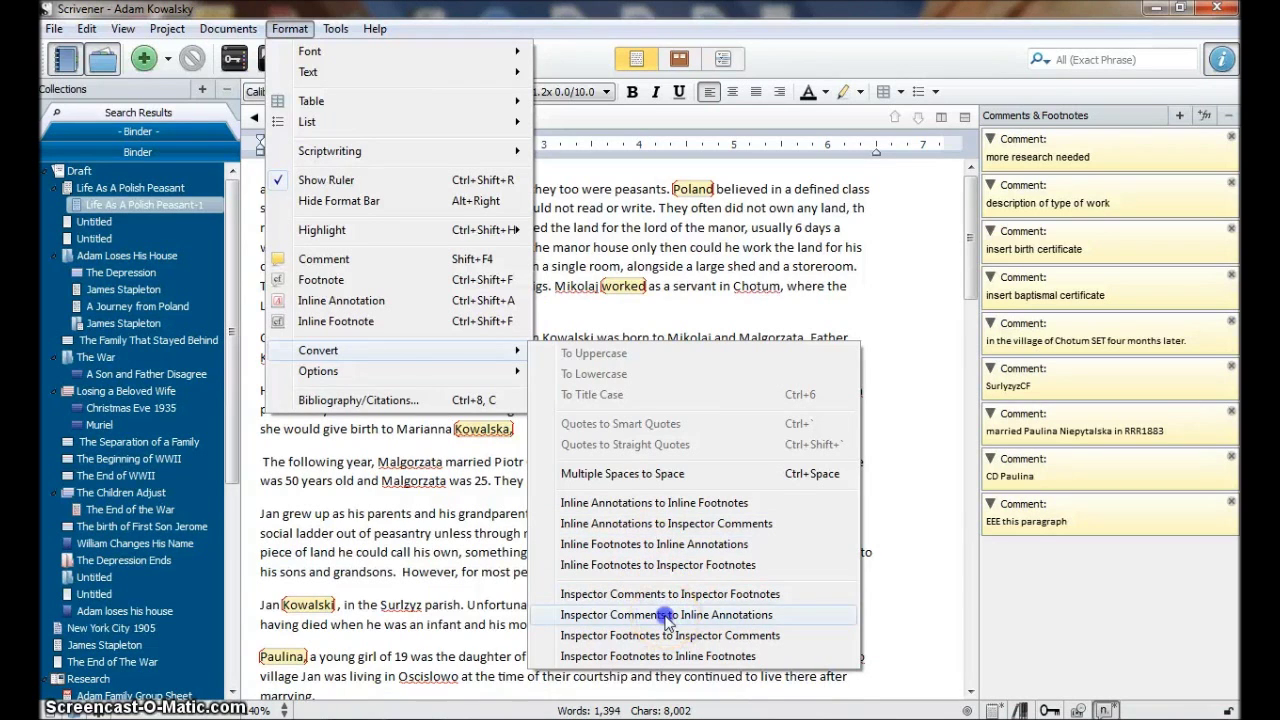
Step: Show the synopsis, metadata and document notes listing the annotation codes
left_click(994, 709)
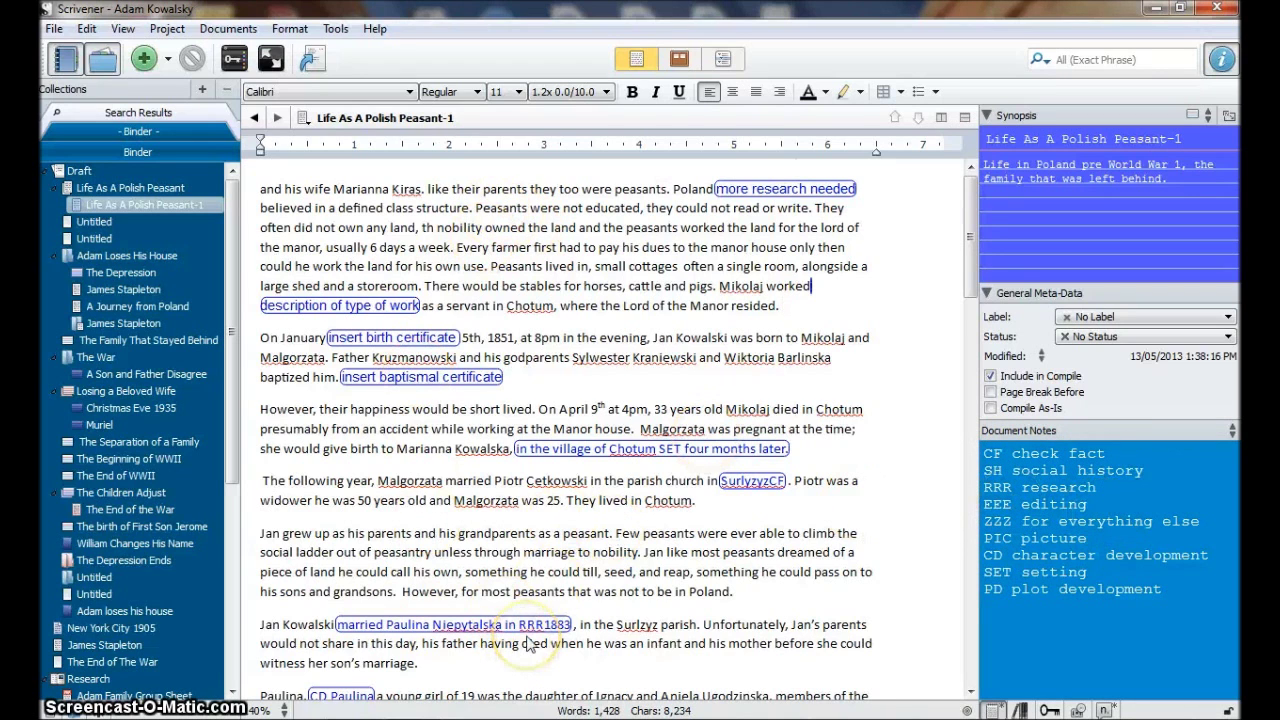
scroll(528, 643, "down", 6)
scroll(530, 645, "up", 6)
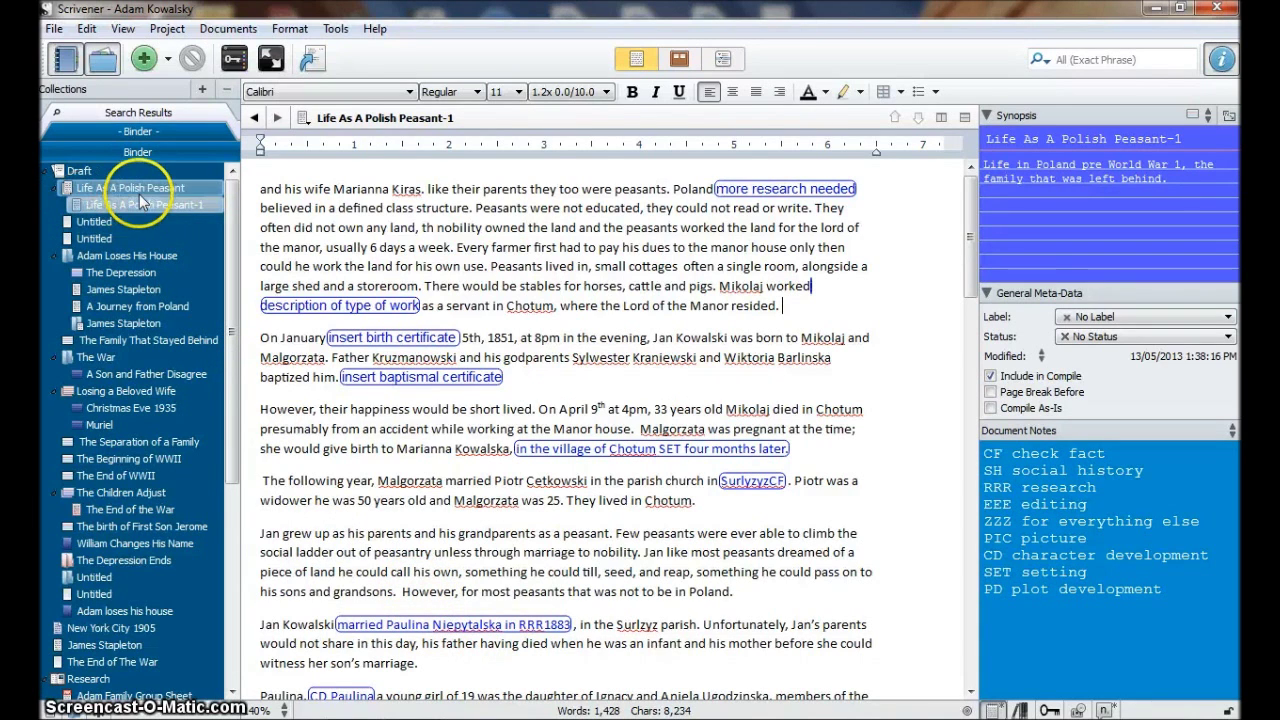
Step: Reconvert the inline annotations to linked comments, check the comment list, then return to notes
left_click(292, 30)
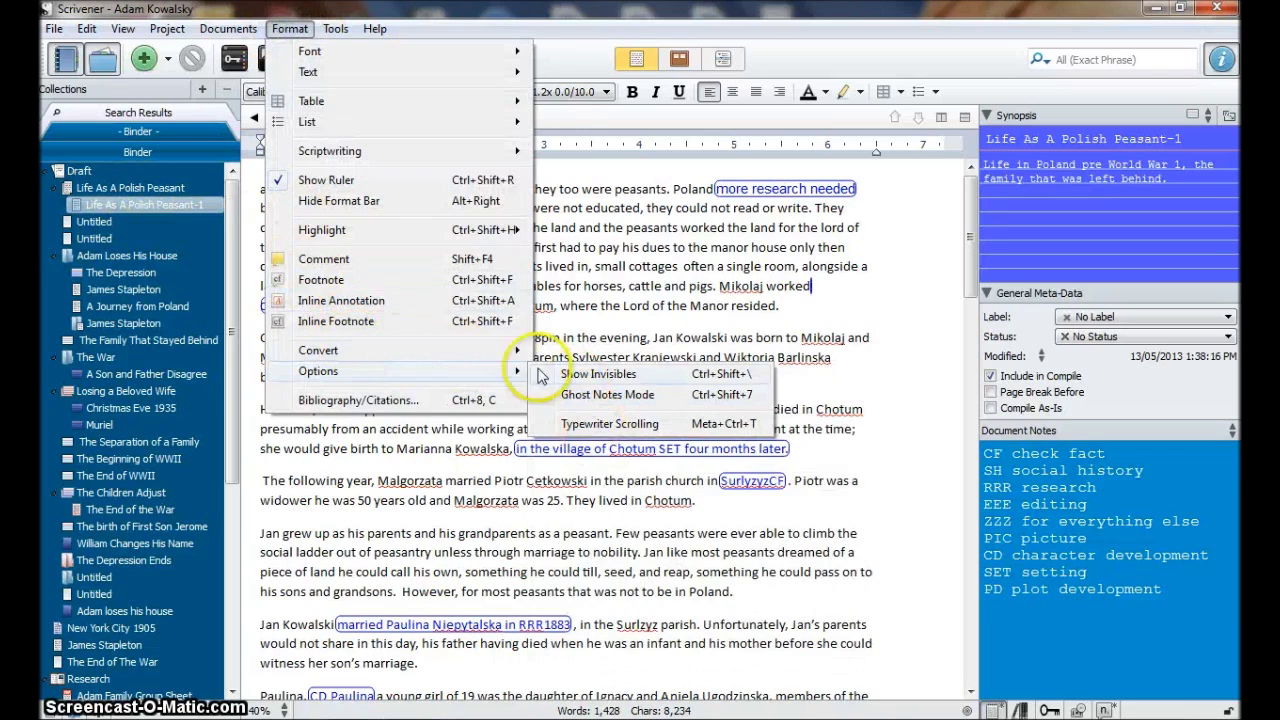
mouse_move(495, 350)
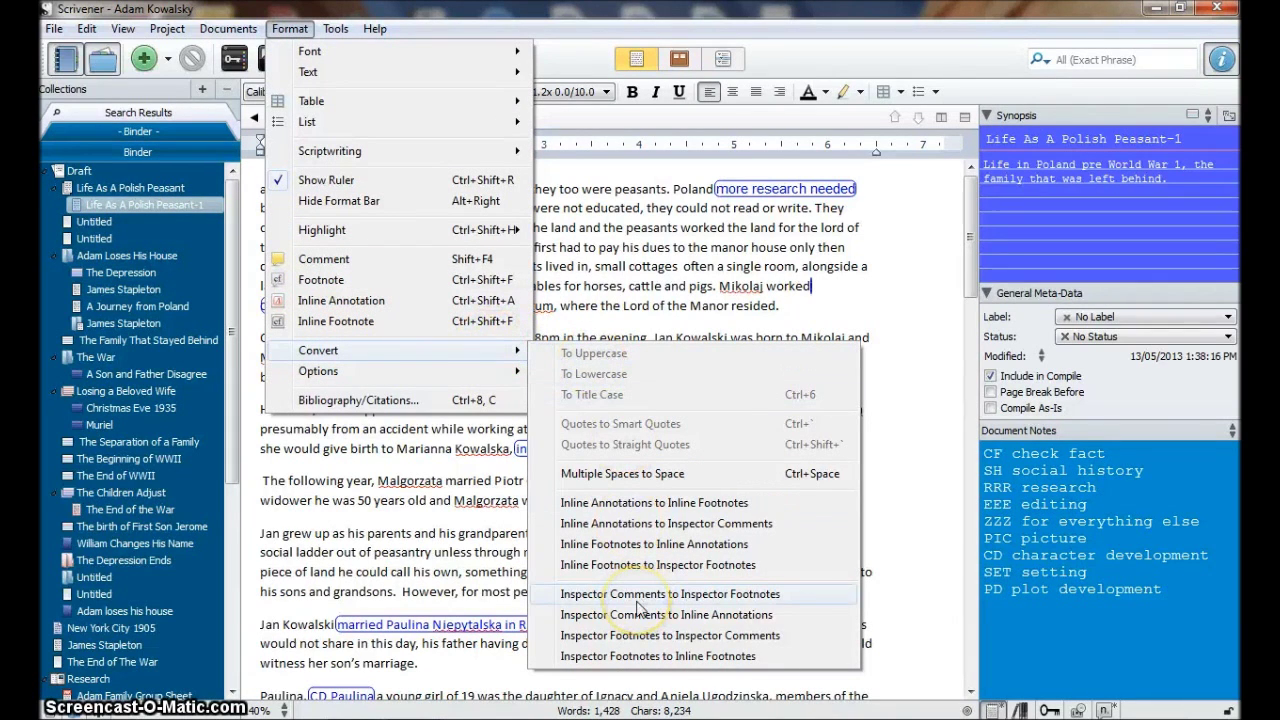
left_click(640, 523)
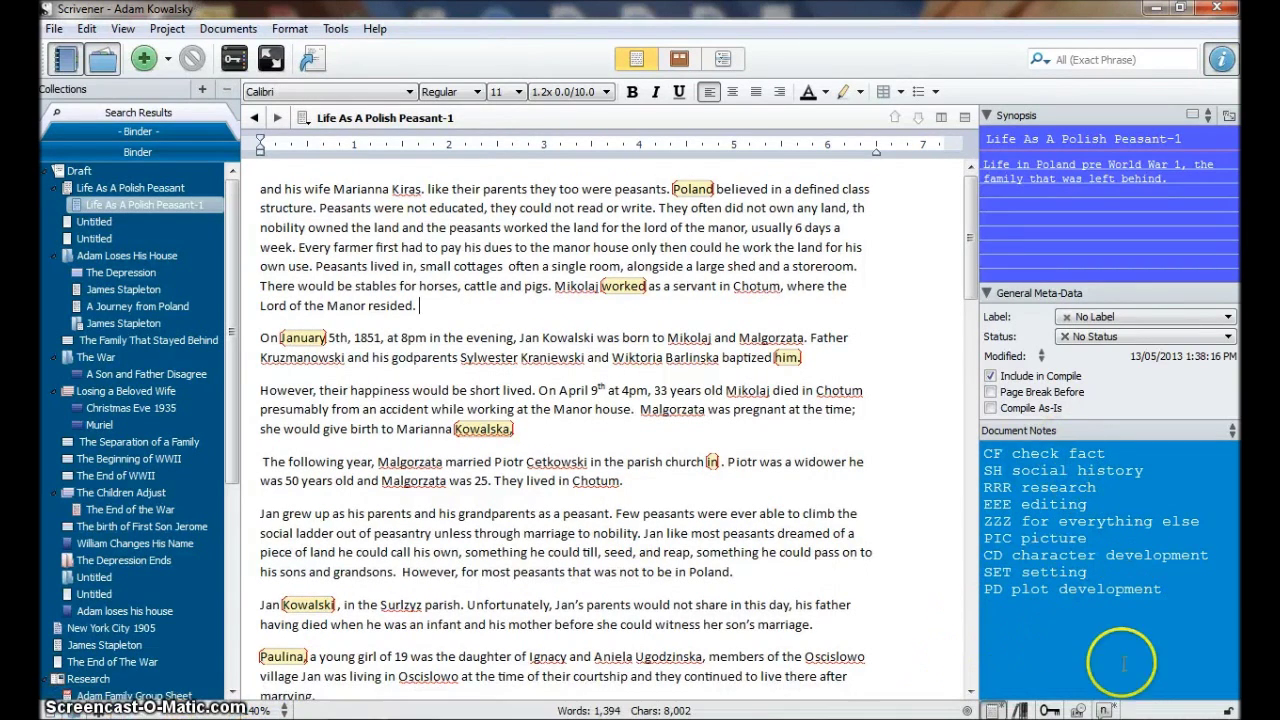
left_click(1104, 710)
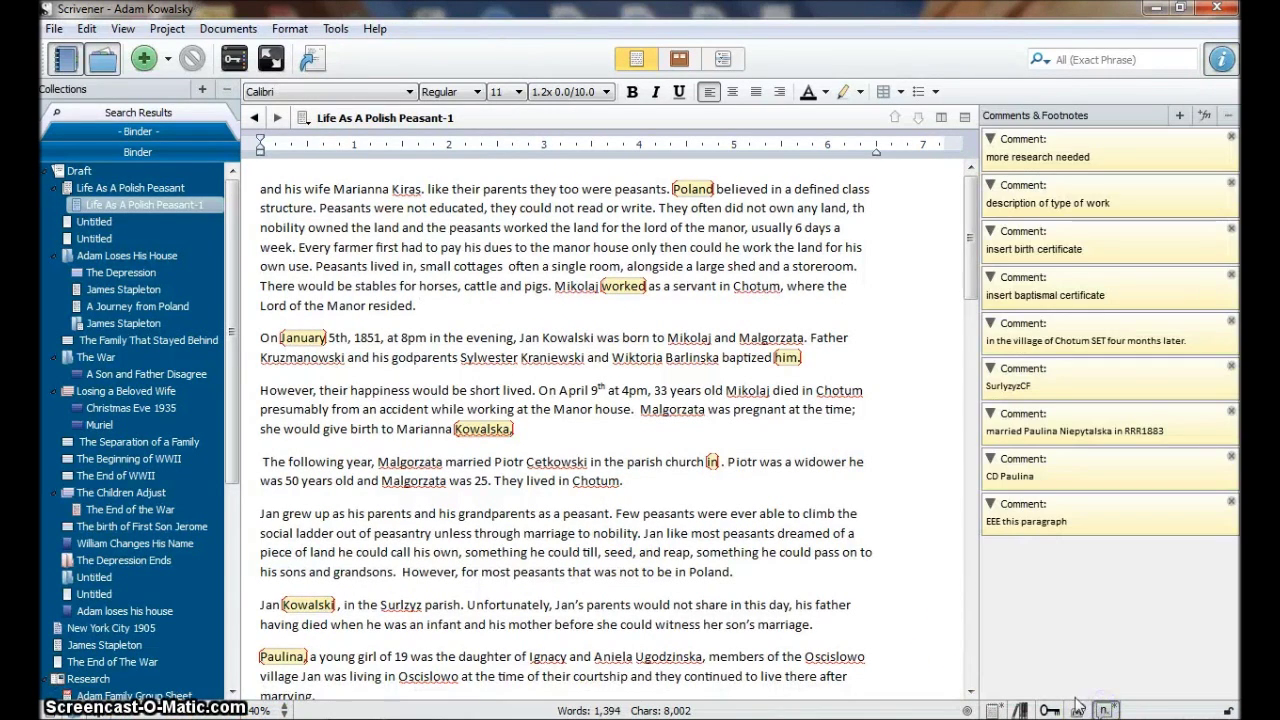
left_click(995, 710)
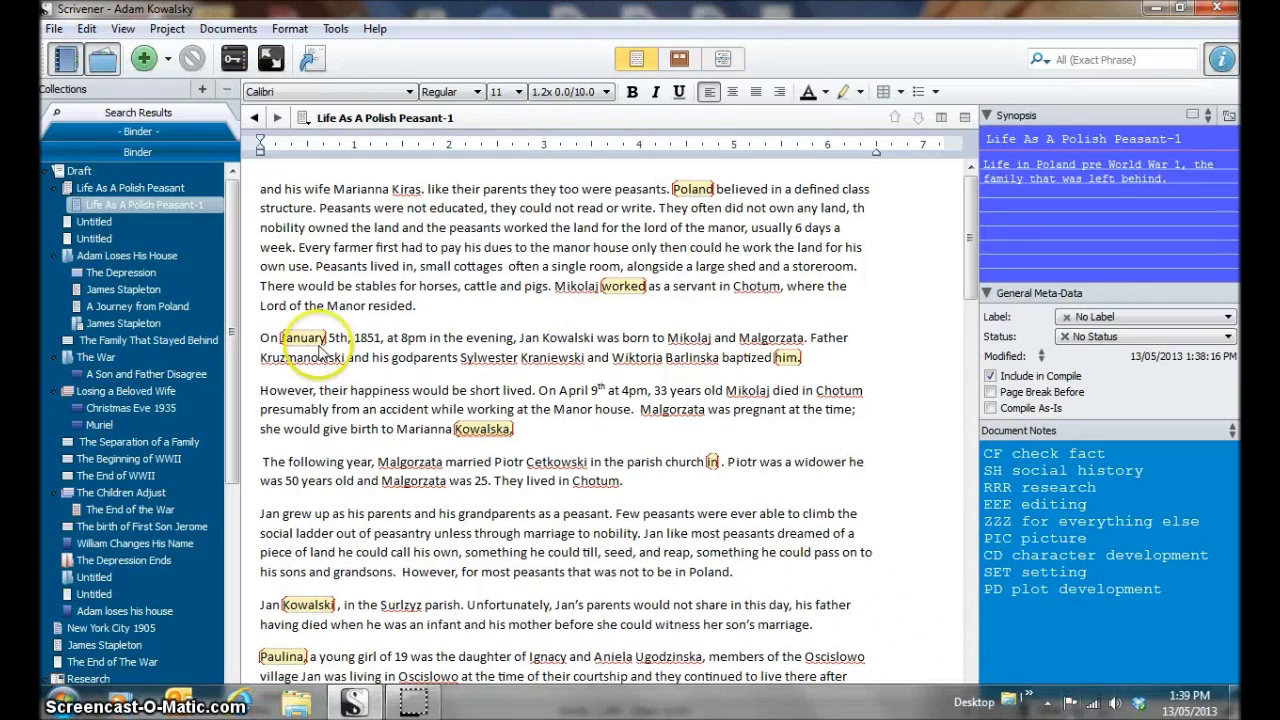
Step: In Life As A Polish Peasant, change the 'in the village of Dulsk' comment to purple
left_click(128, 187)
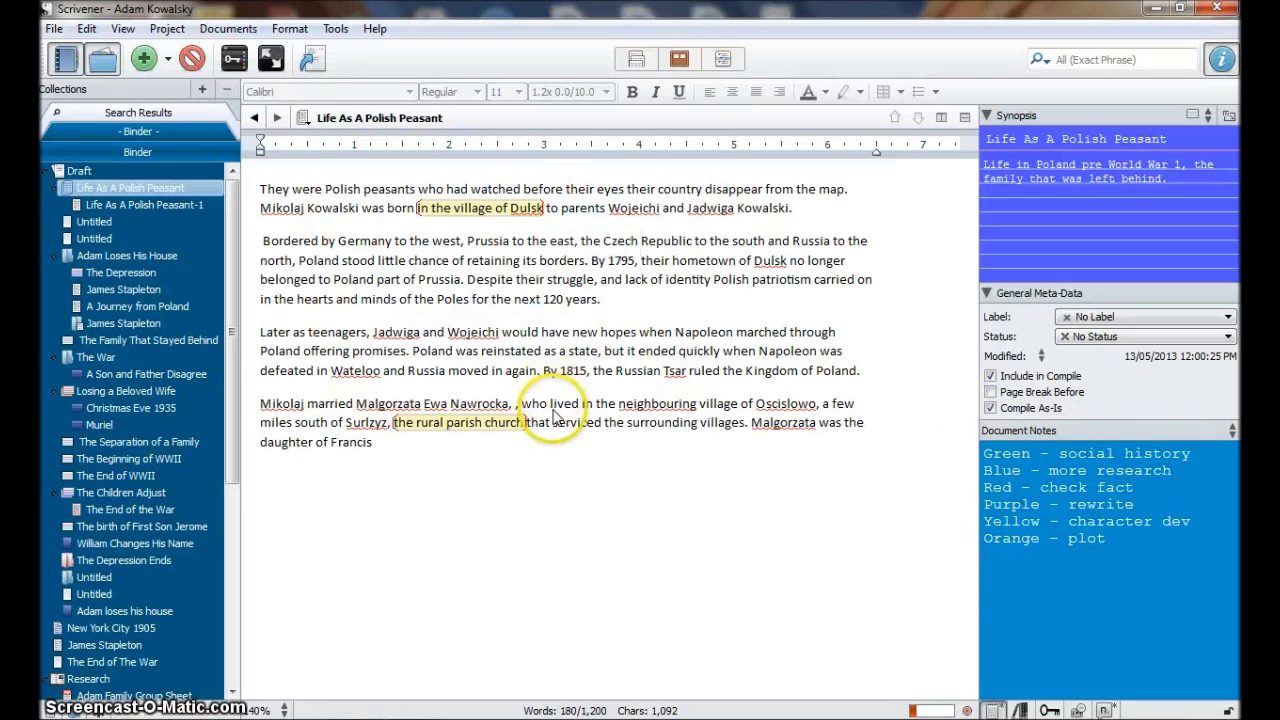
right_click(484, 212)
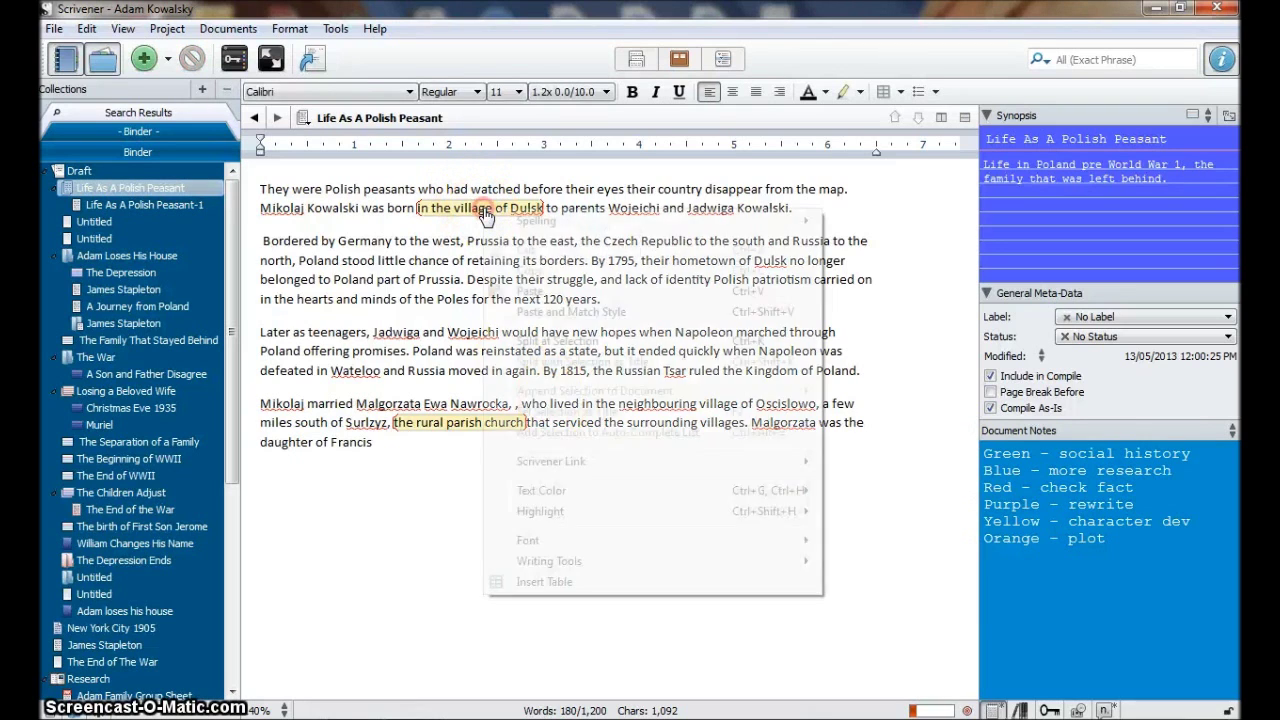
left_click(478, 212)
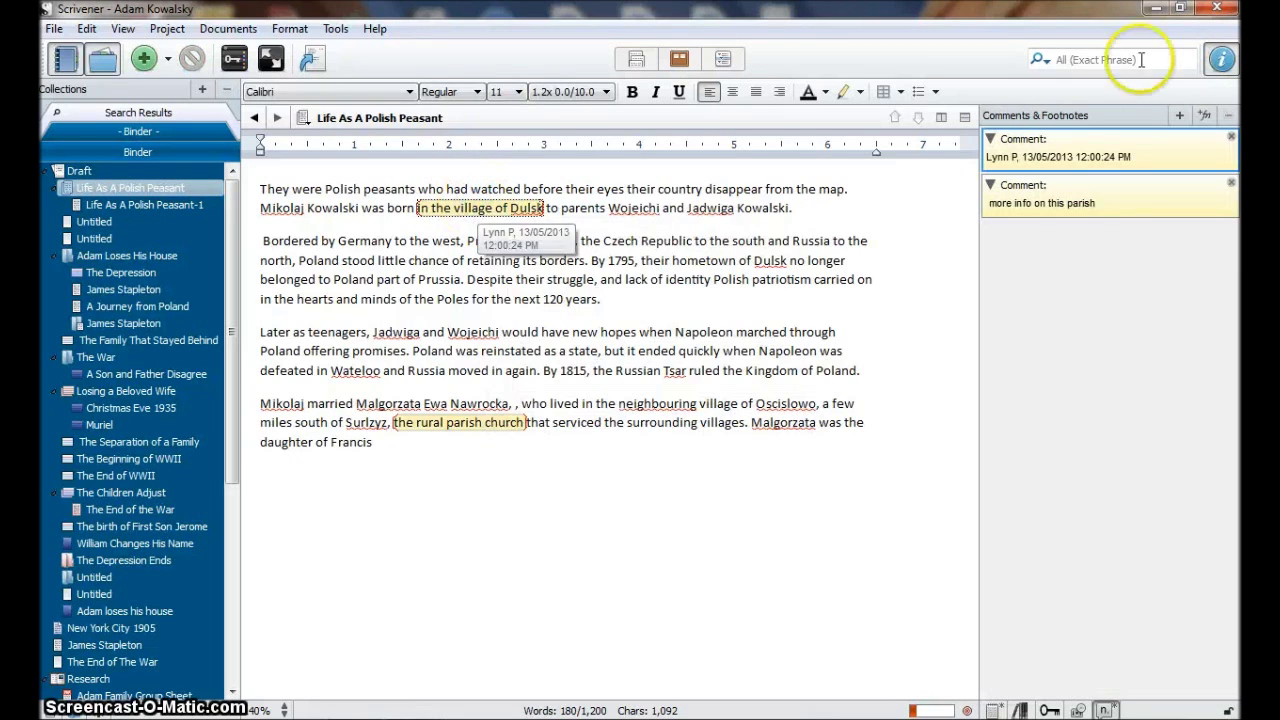
right_click(1083, 150)
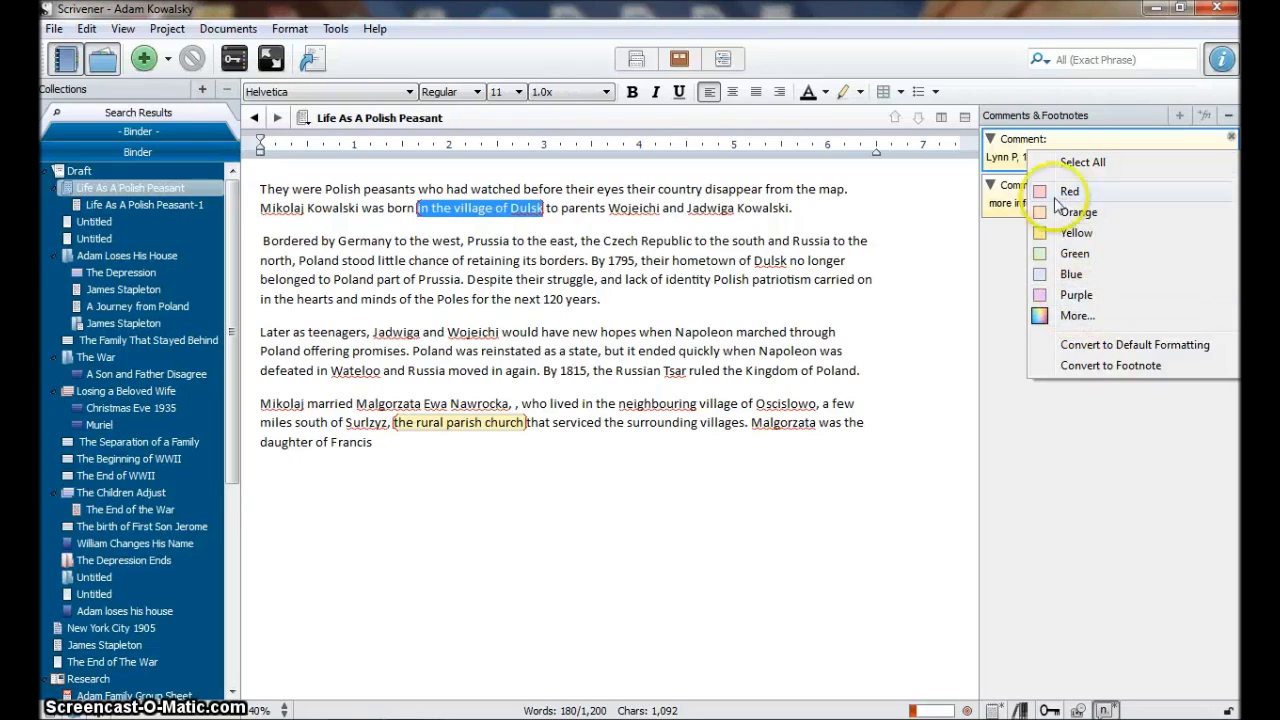
left_click(1081, 298)
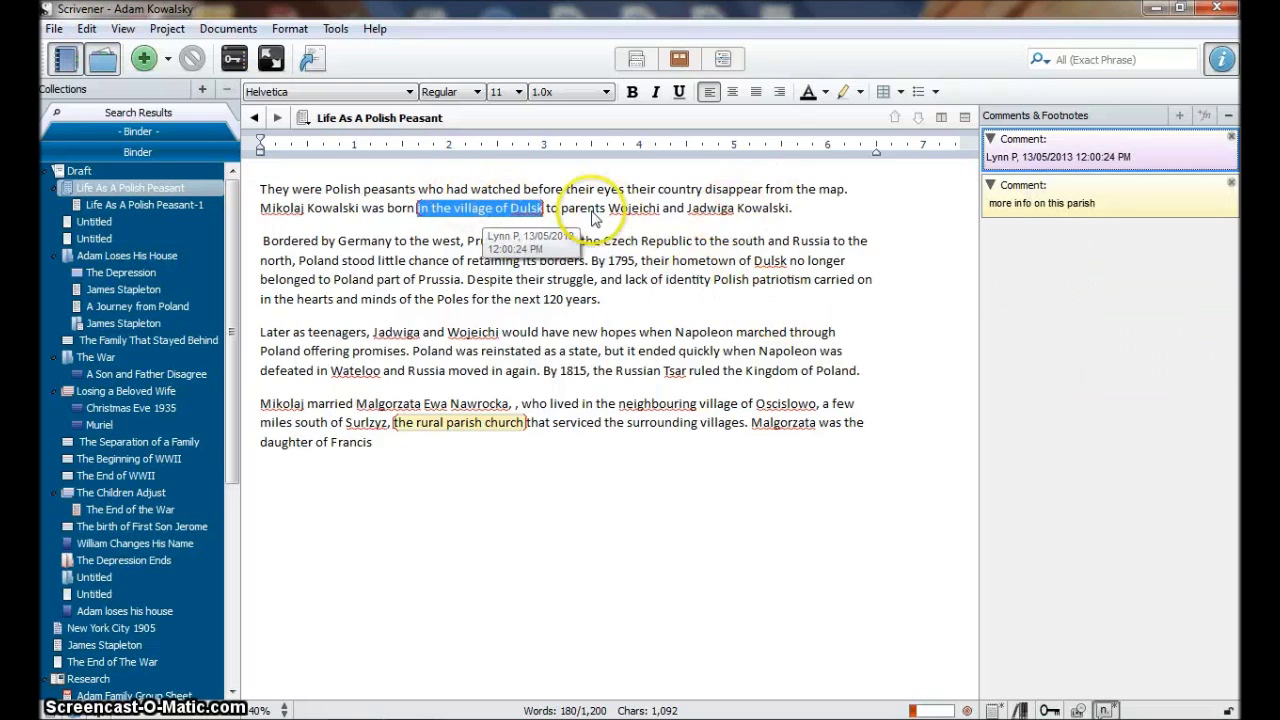
left_click(437, 215)
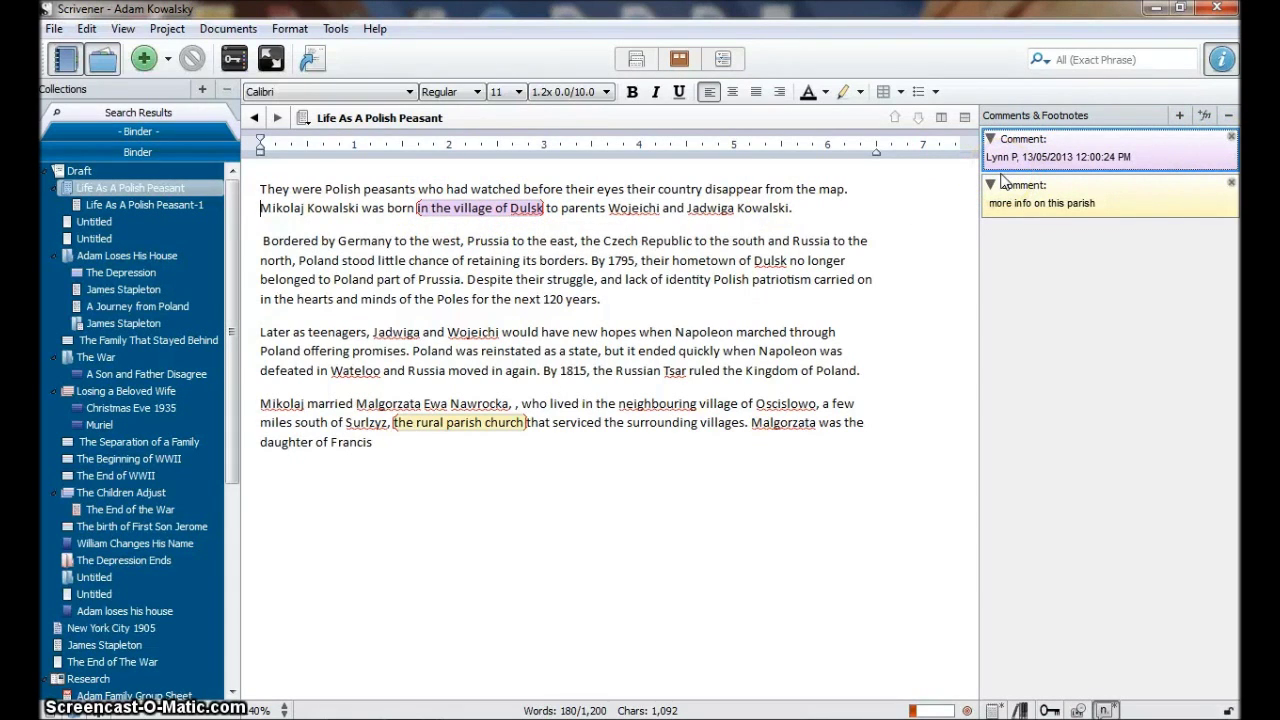
left_click(943, 586)
Step: Show the document notes with the comment colour key, then return to the text
left_click(990, 709)
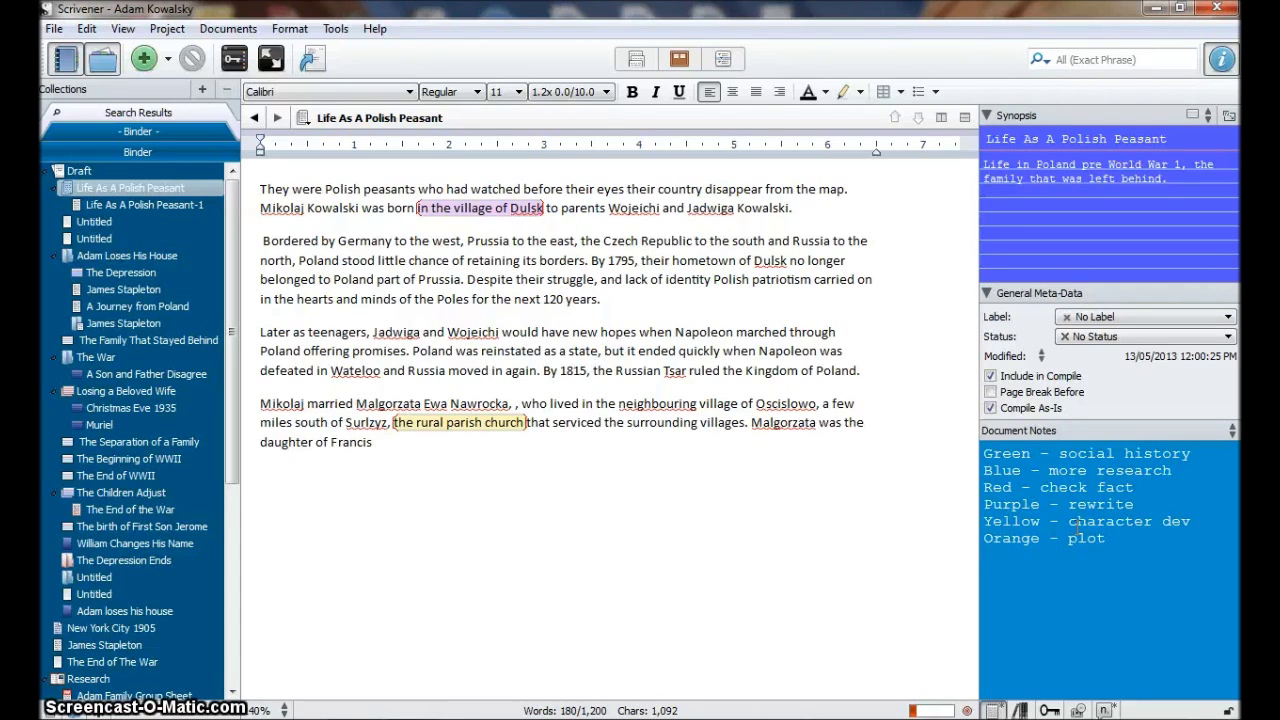
left_click(695, 455)
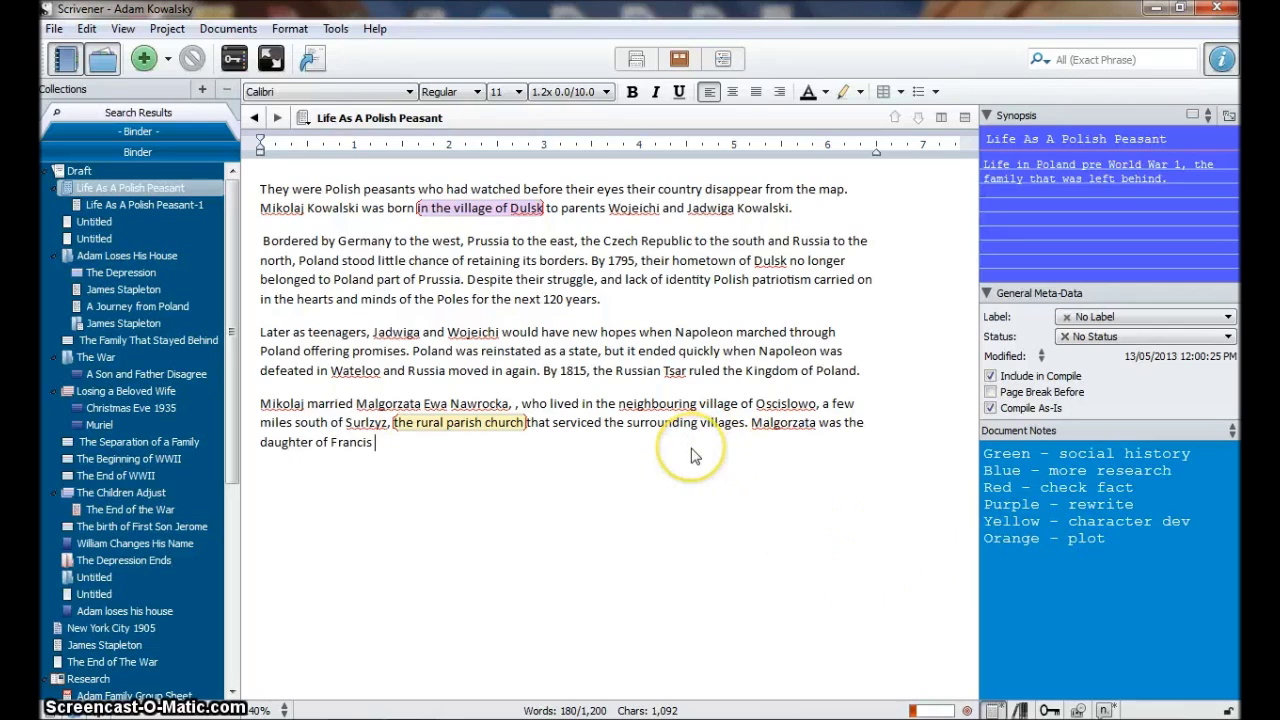
Step: Switch back to the Life As A Polish Peasant-1 chapter and focus its text
left_click(601, 390)
mouse_move(455, 205)
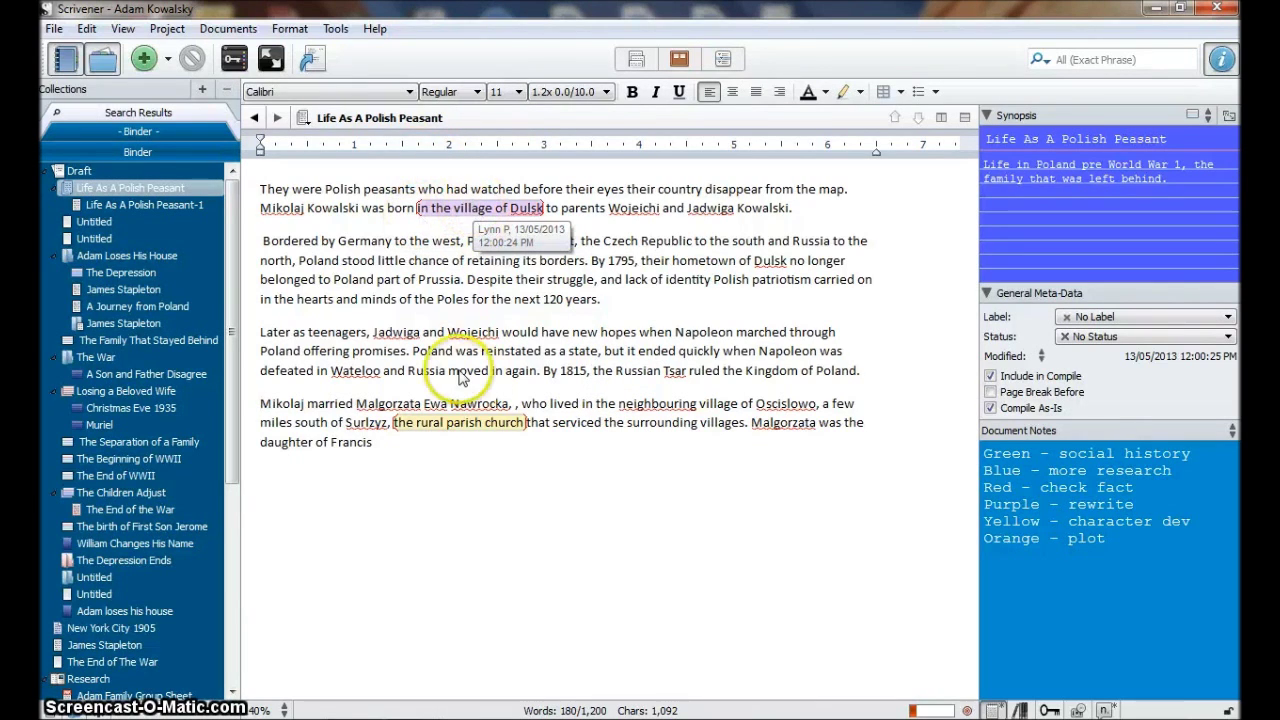
left_click(97, 205)
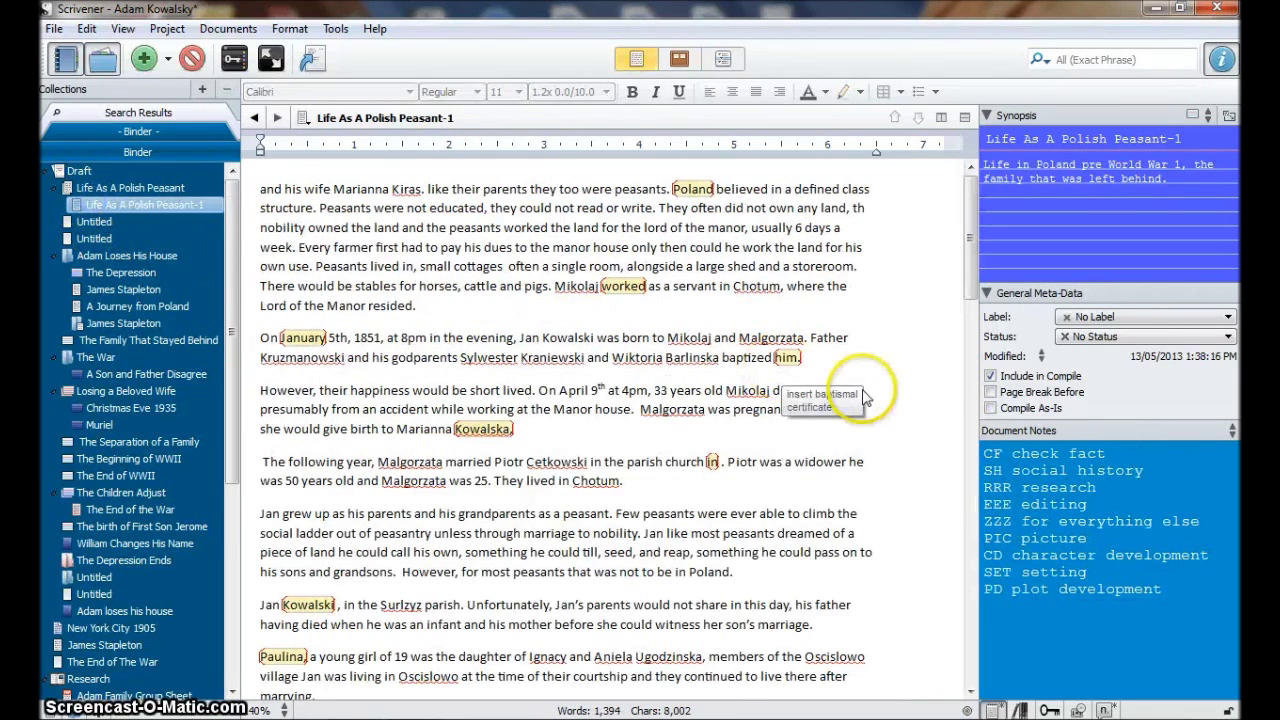
left_click(675, 540)
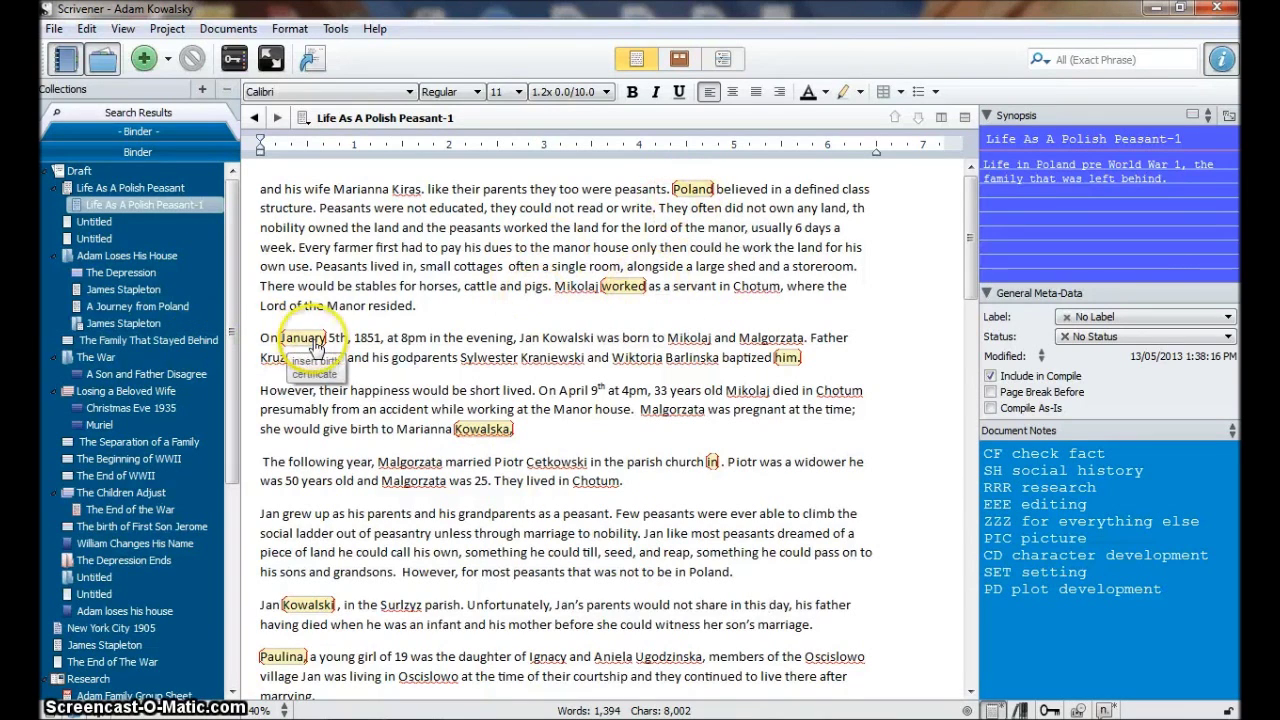
left_click(335, 30)
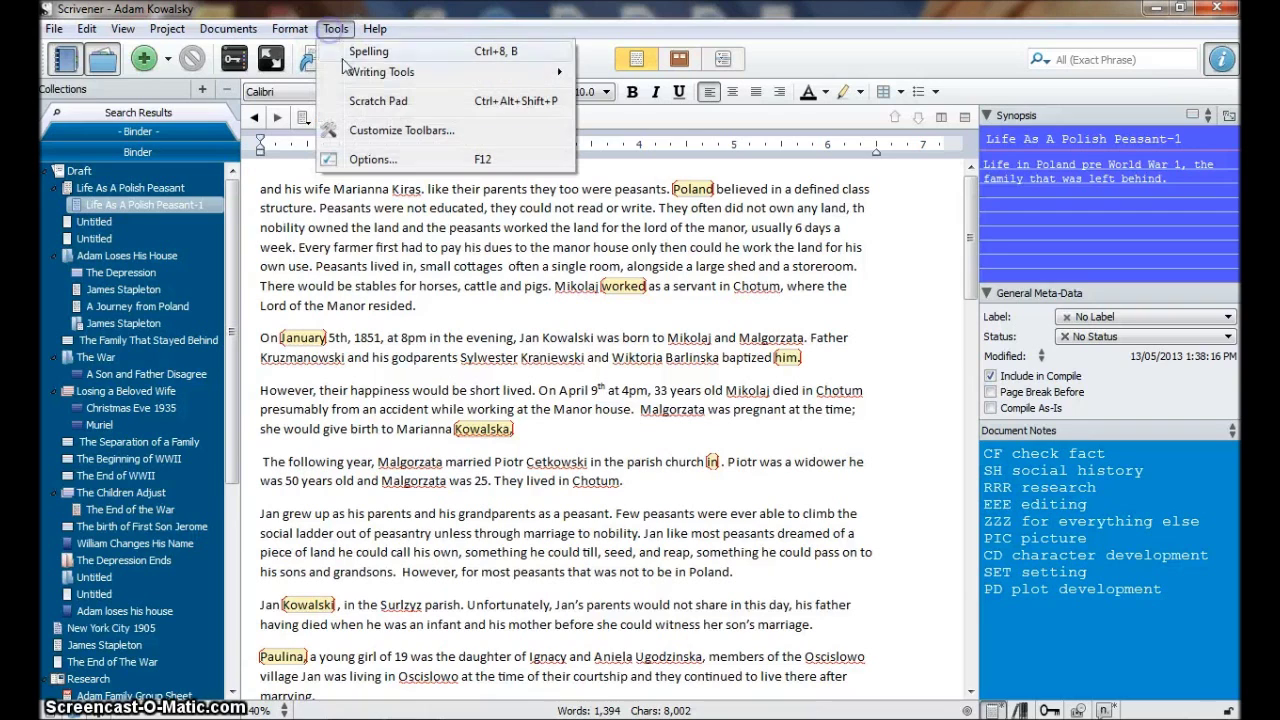
Step: In Options > Appearance > Editor, set Comment Background to red, then apply and save
left_click(372, 160)
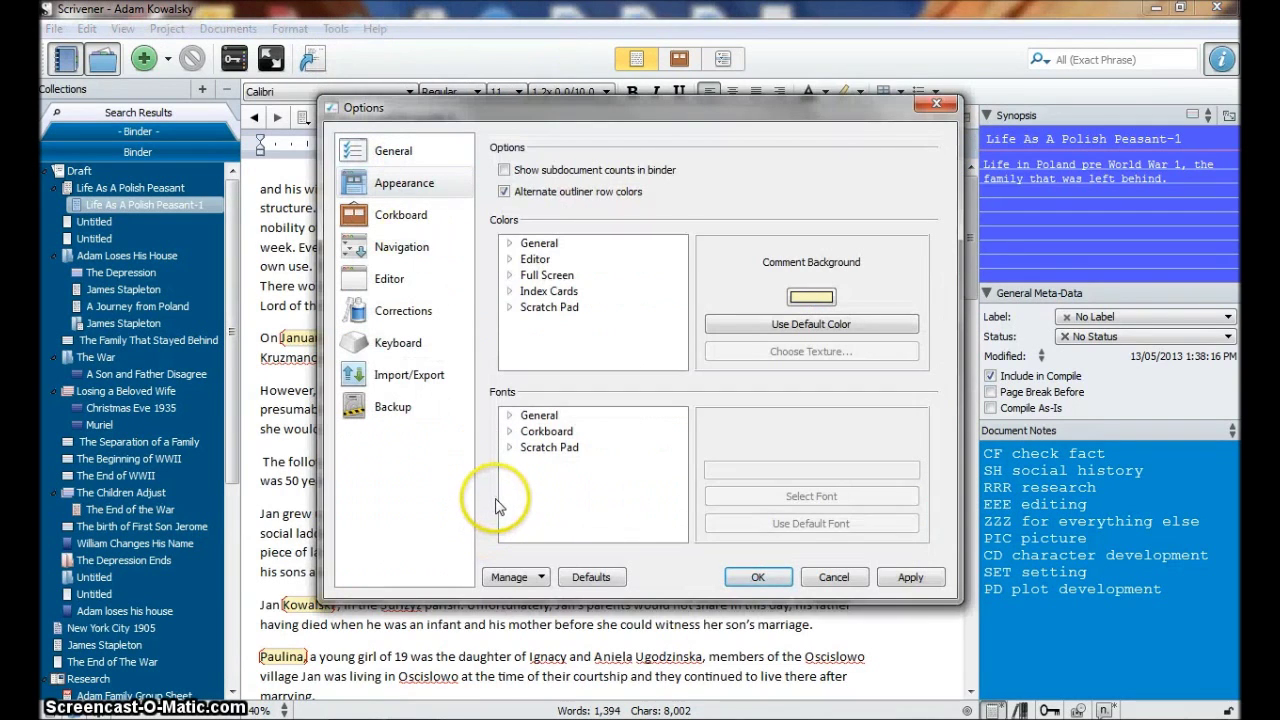
left_click(510, 260)
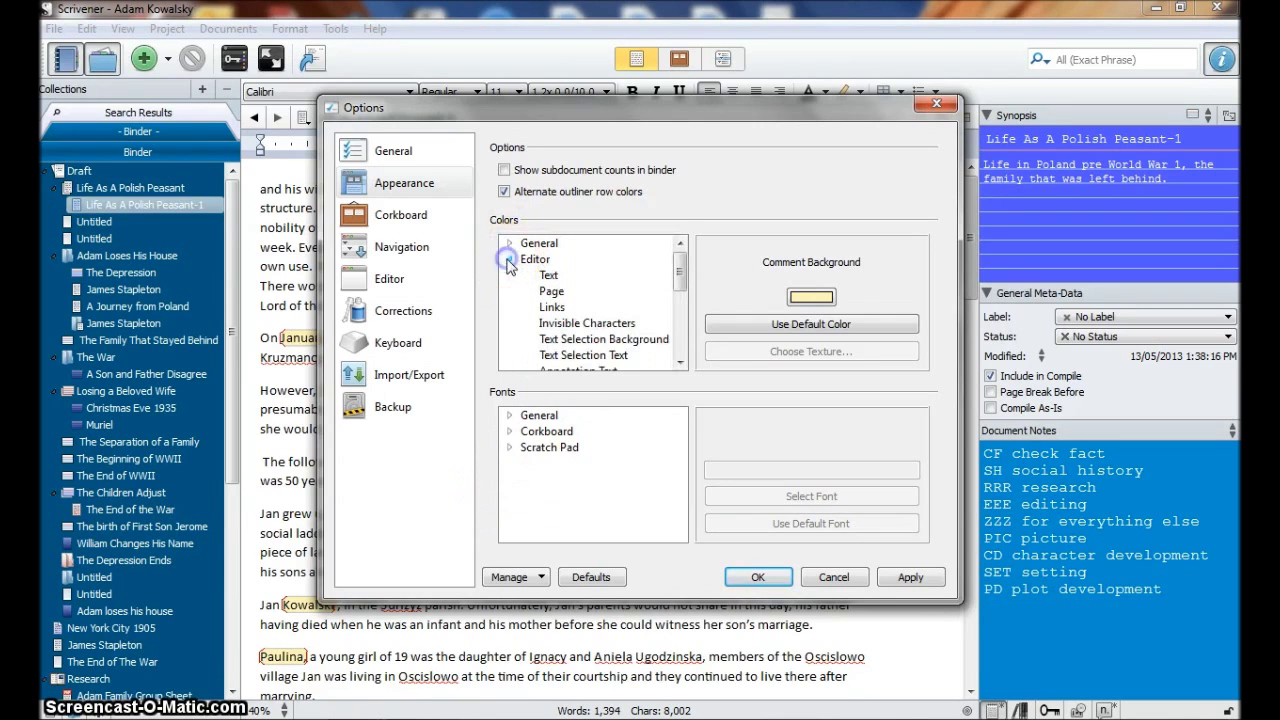
left_click_drag(680, 262, 681, 277)
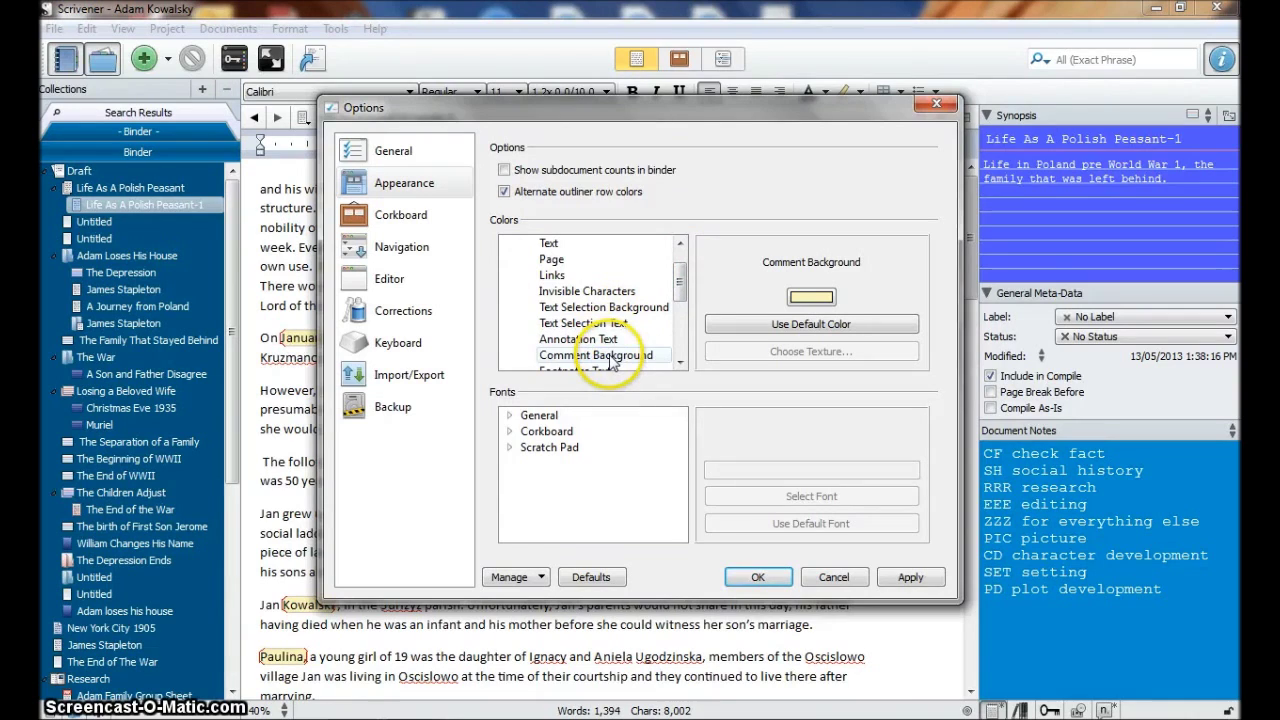
left_click(612, 358)
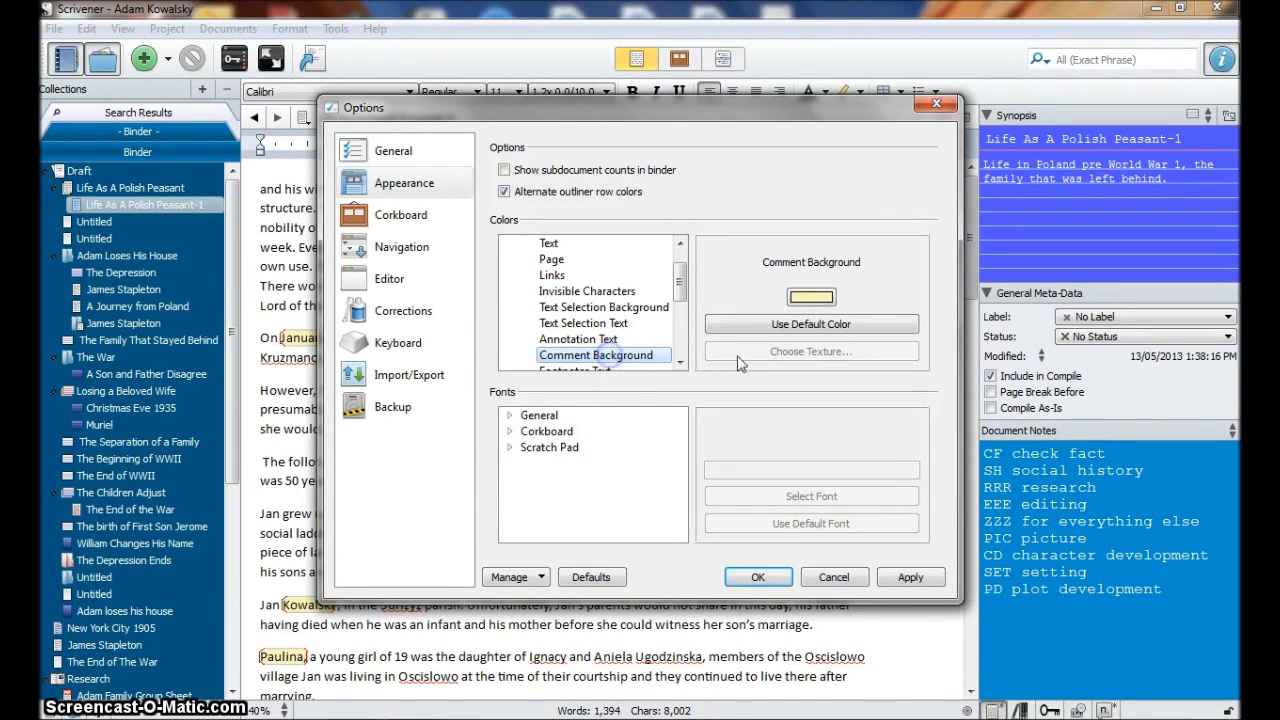
left_click(820, 328)
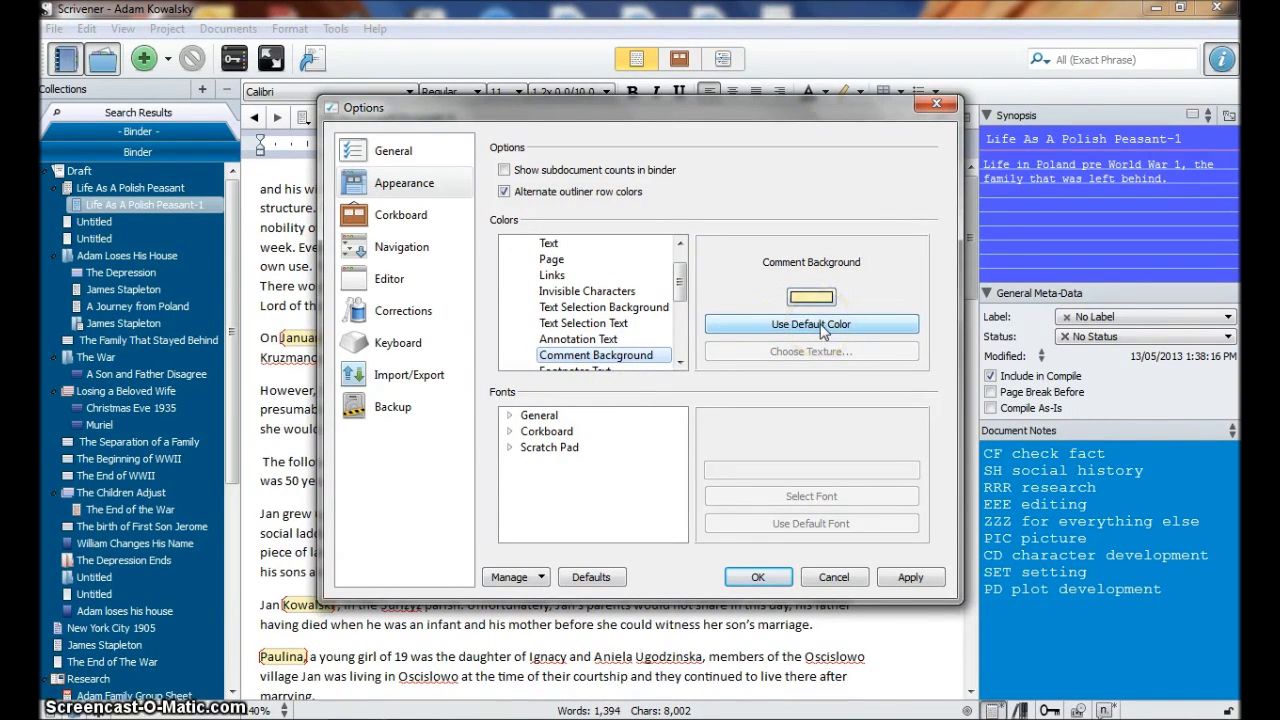
left_click(811, 297)
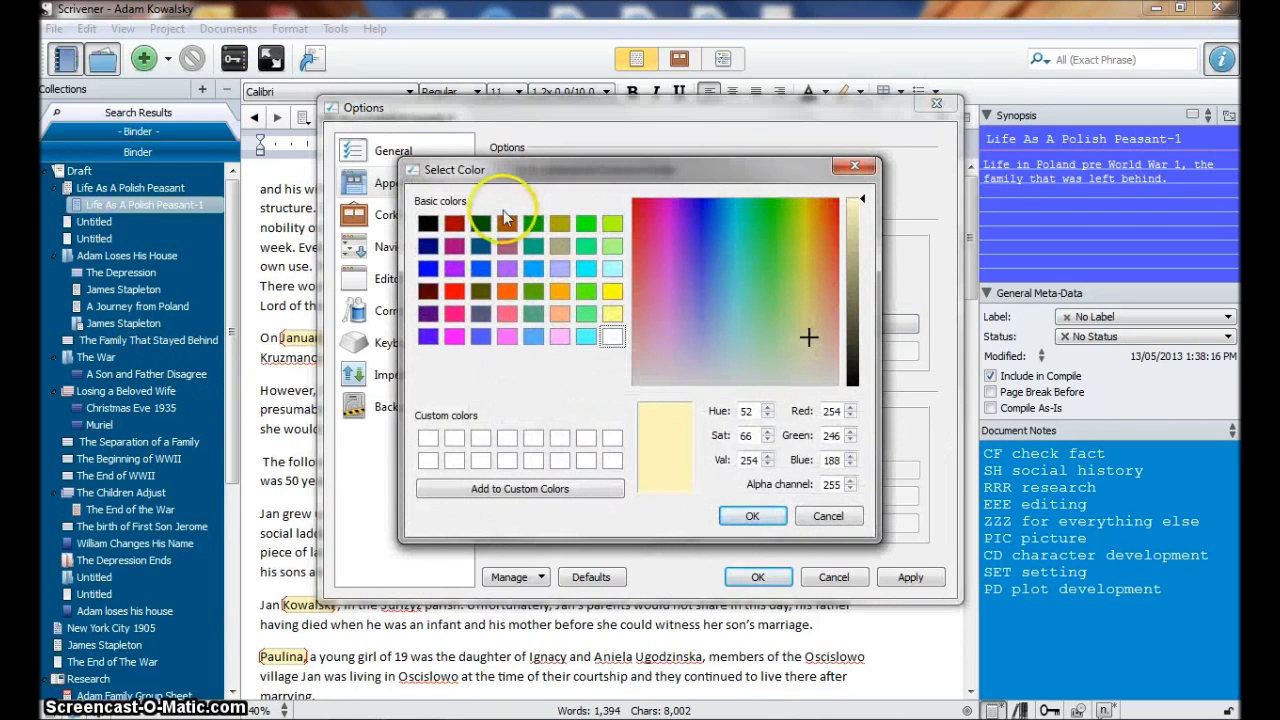
left_click(457, 293)
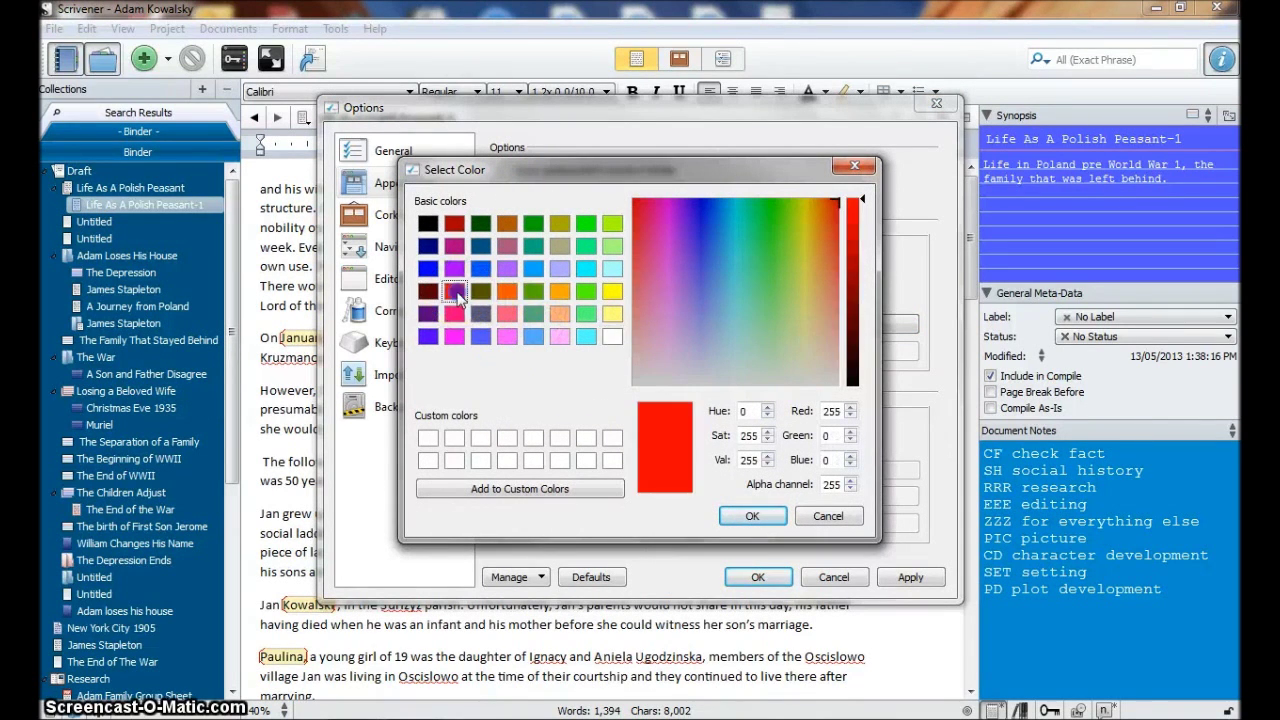
left_click(751, 517)
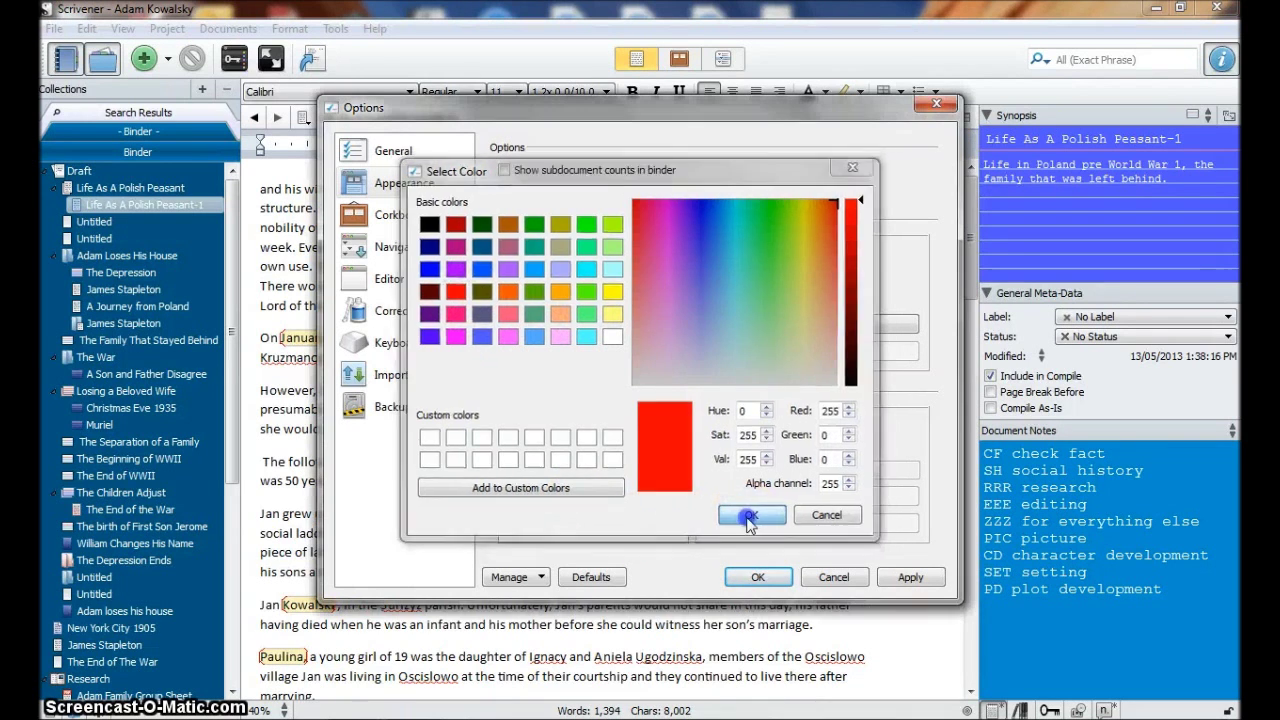
left_click(903, 575)
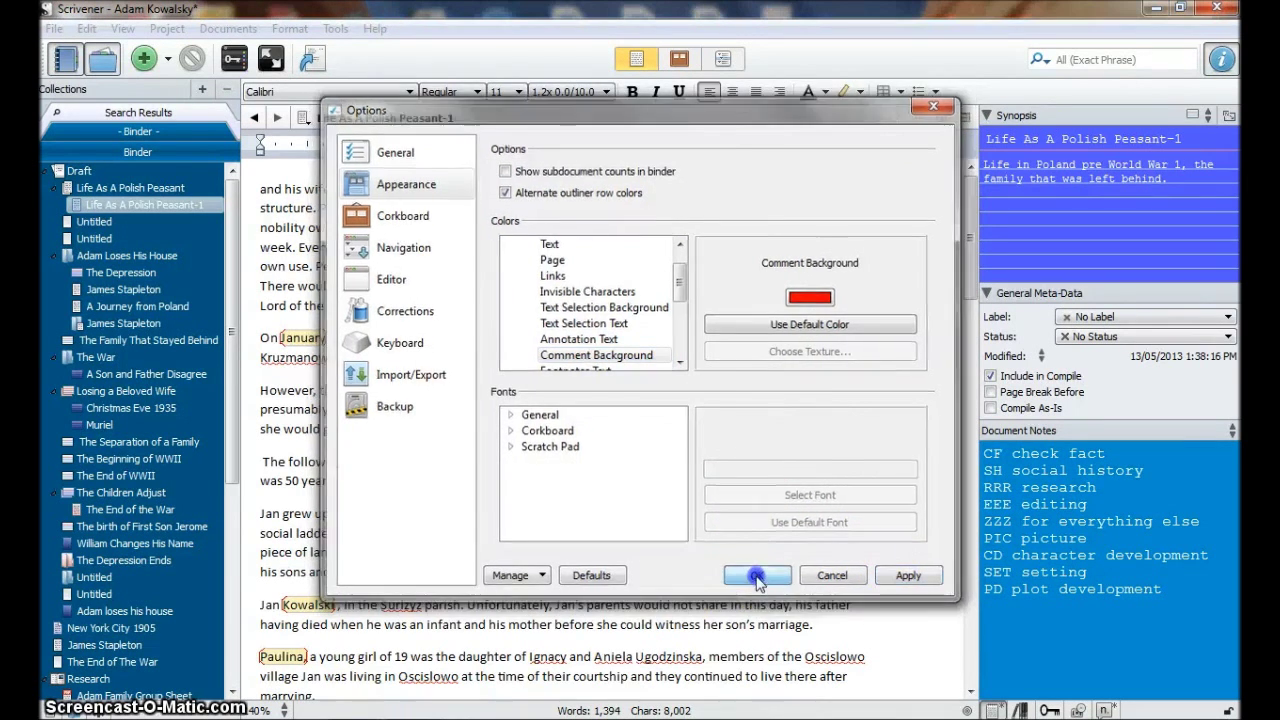
left_click(757, 577)
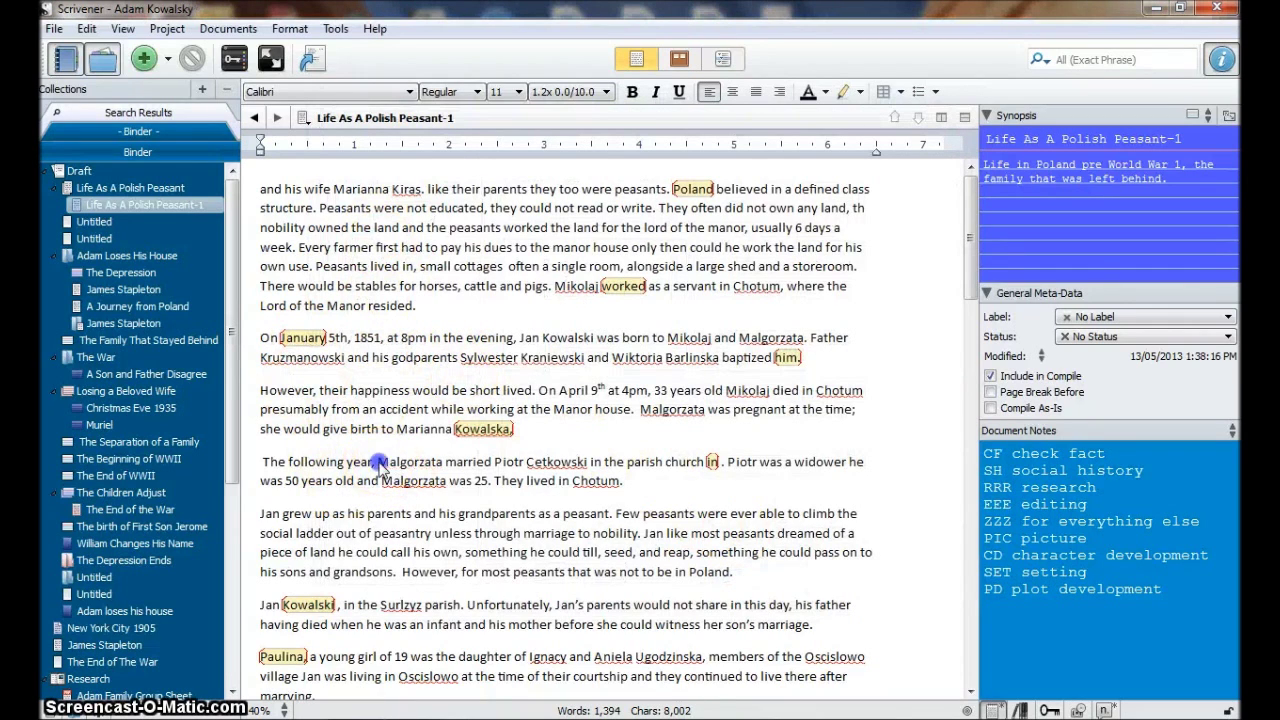
Step: Comment the marriage phrase in 'The following year' paragraph, then show synopsis and document notes
left_click_drag(378, 463, 591, 464)
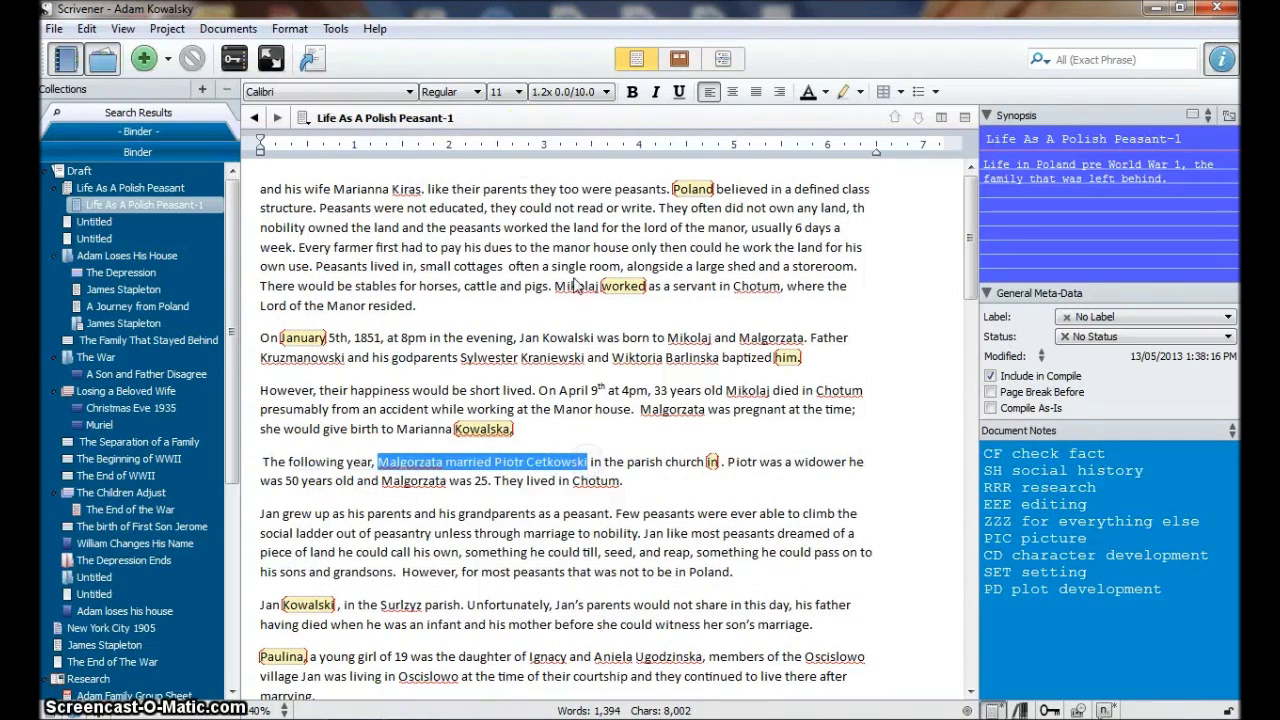
left_click(289, 29)
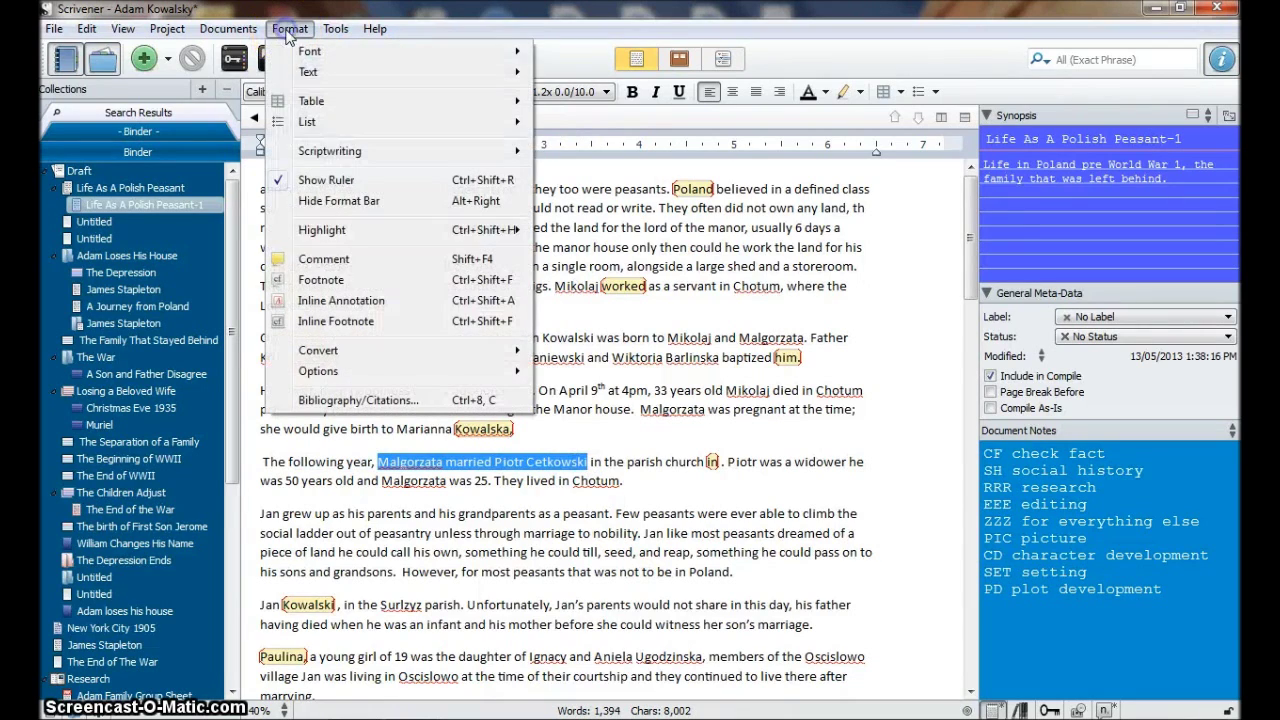
left_click(330, 258)
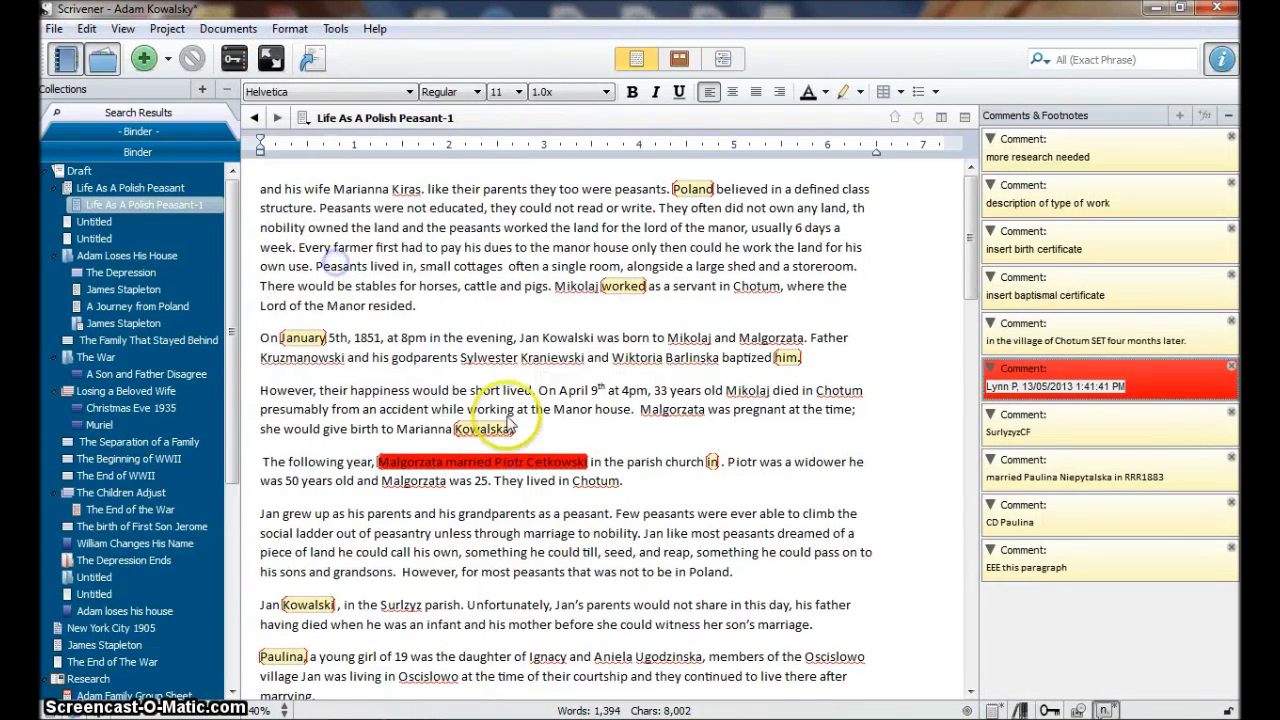
left_click(800, 520)
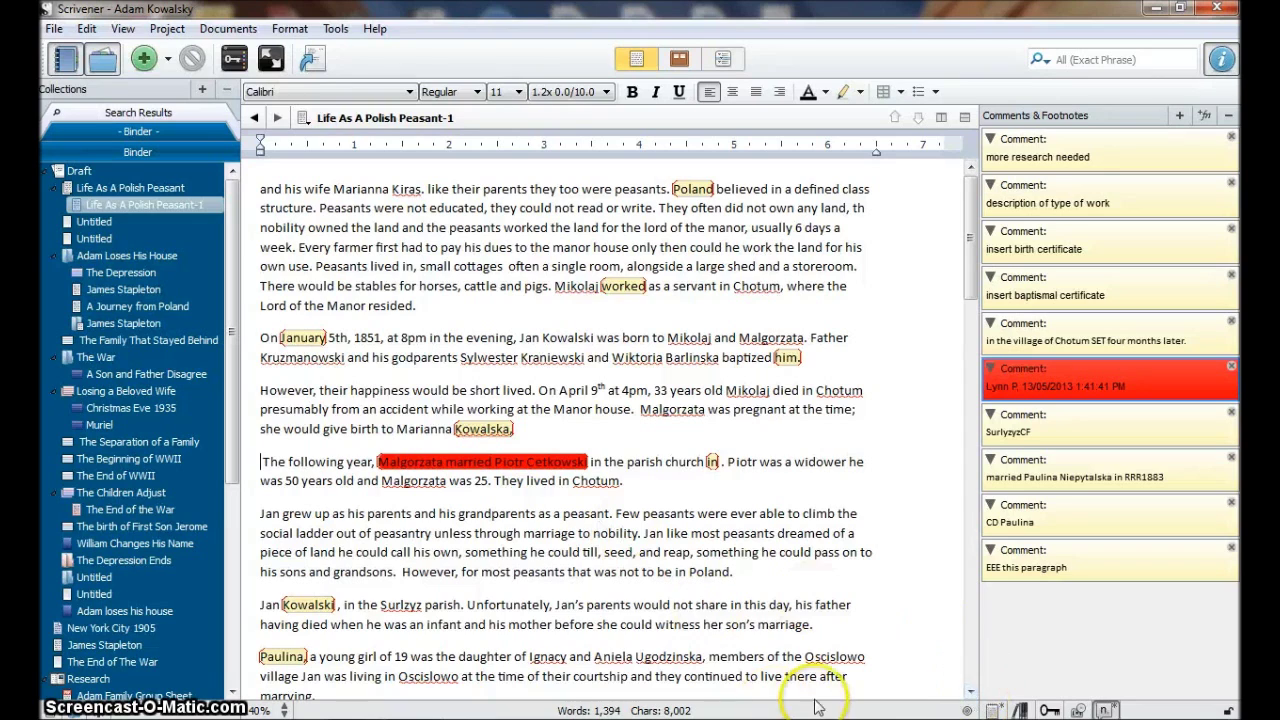
left_click(992, 710)
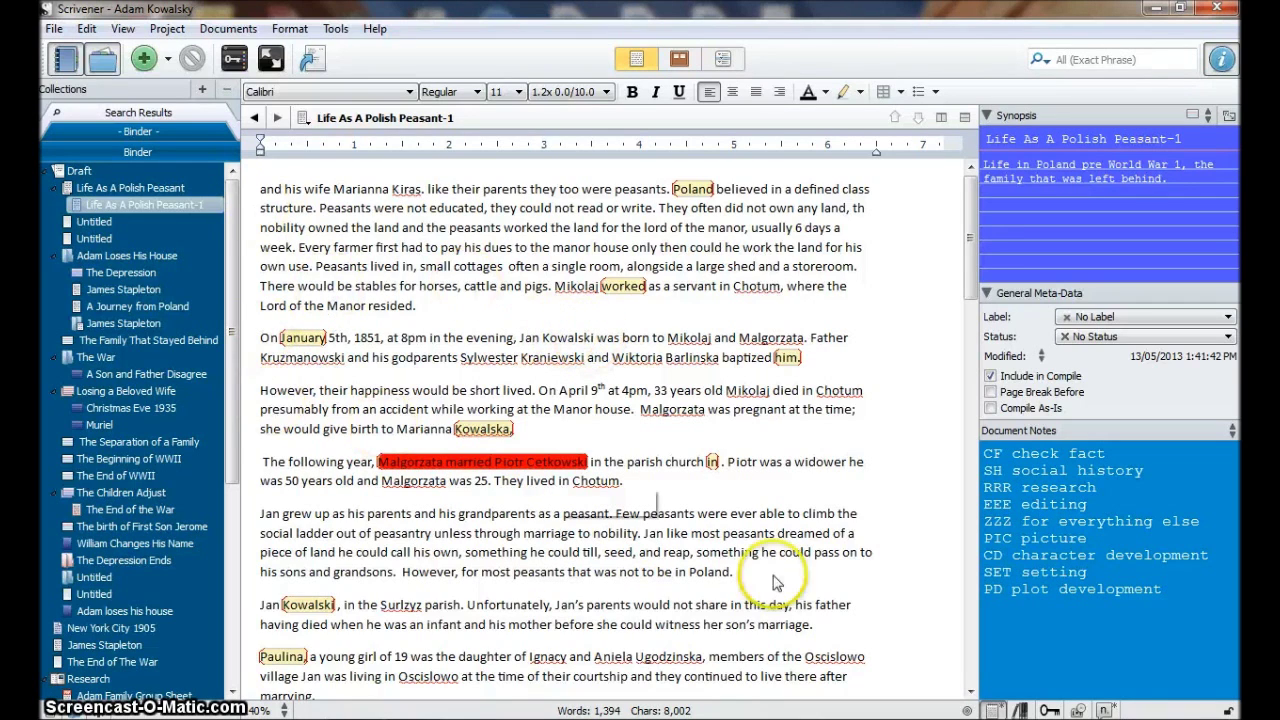
Step: Show the comments list and jump to the text of the marriage comment and 'worked'
left_click(1104, 707)
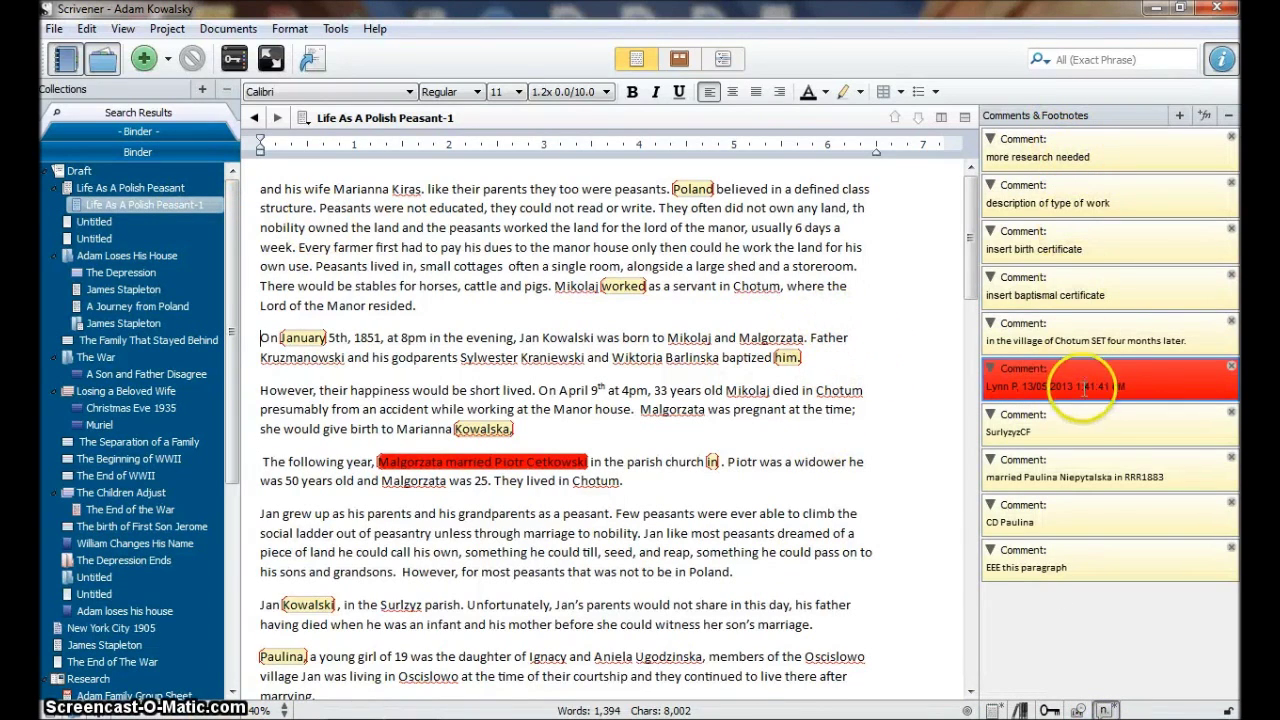
left_click(1076, 476)
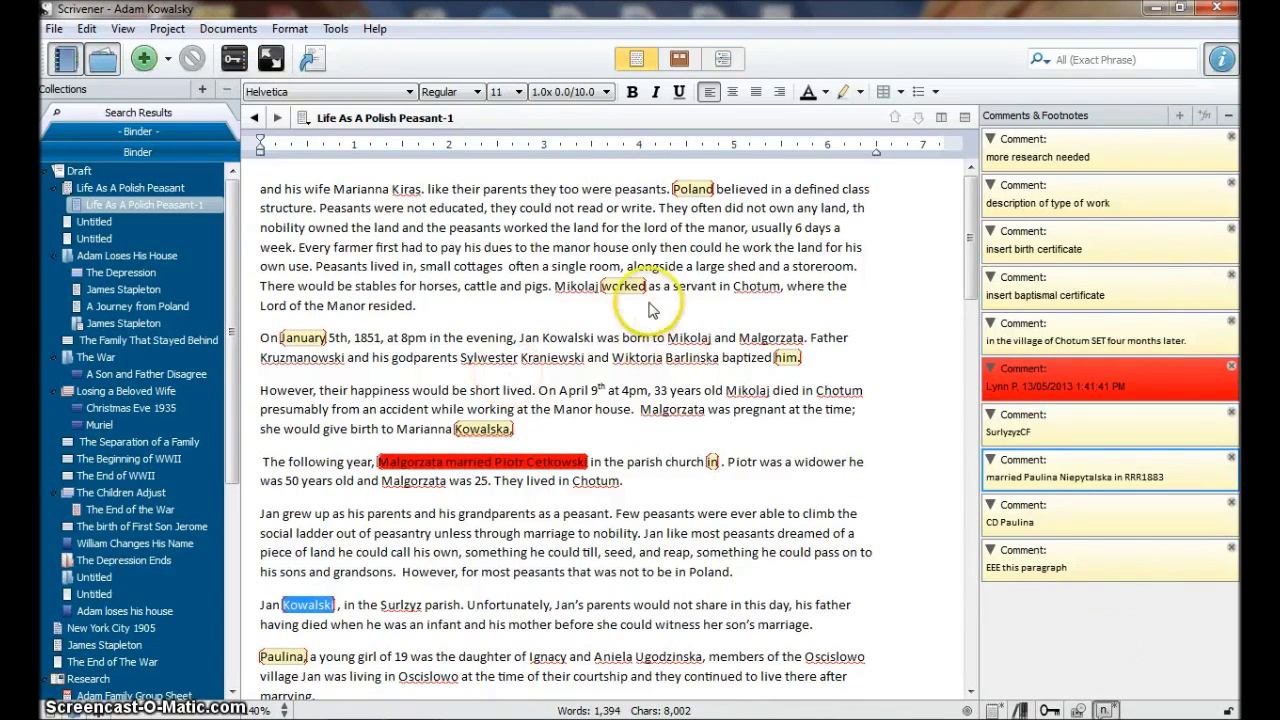
mouse_move(622, 288)
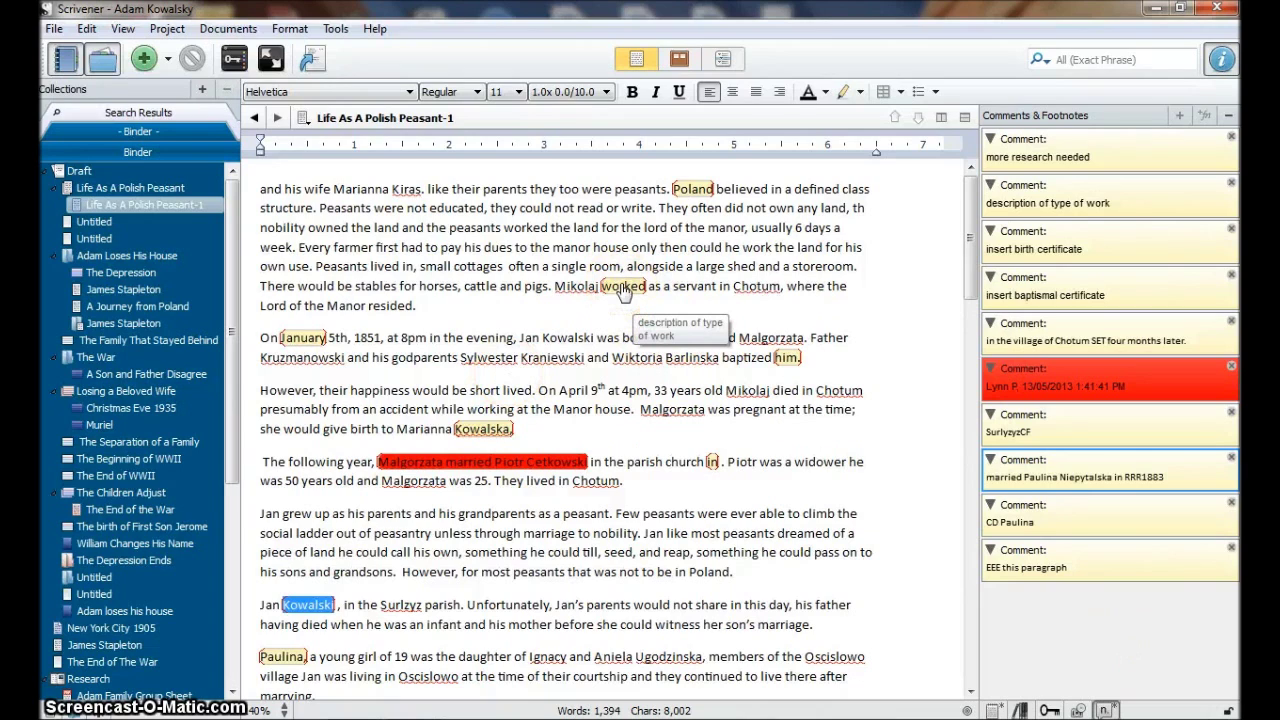
left_click(622, 289)
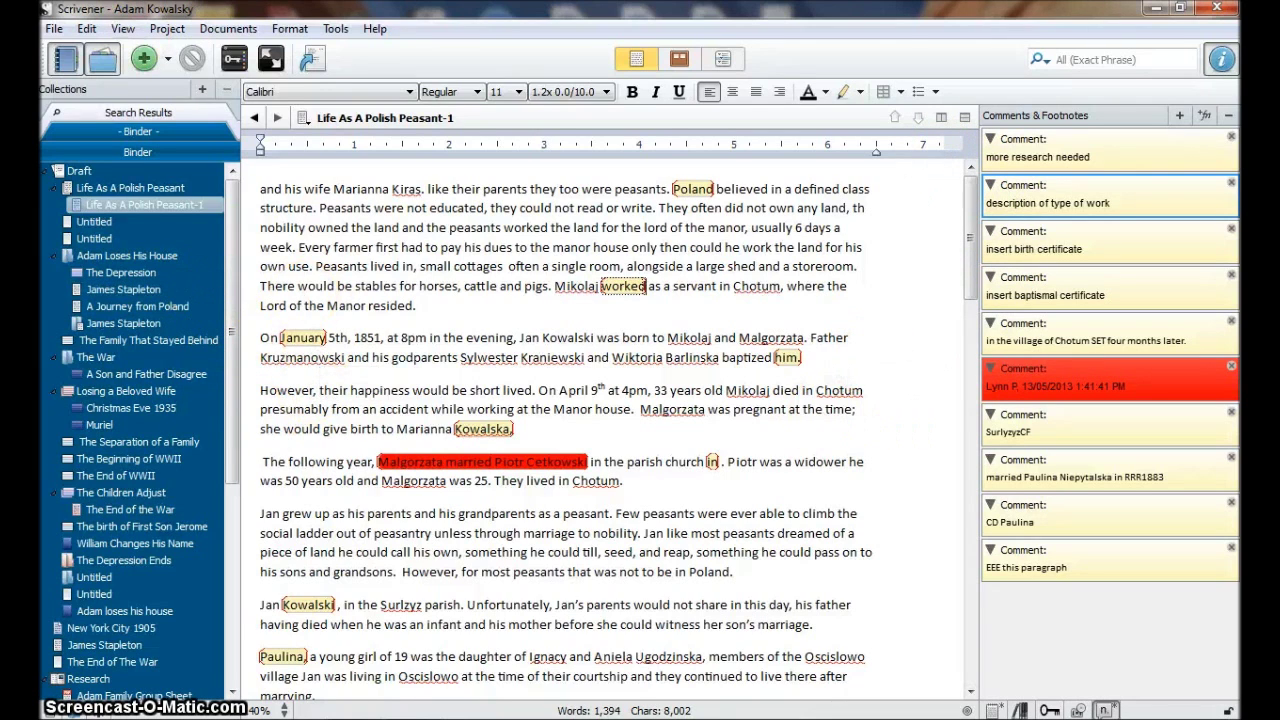
left_click(54, 29)
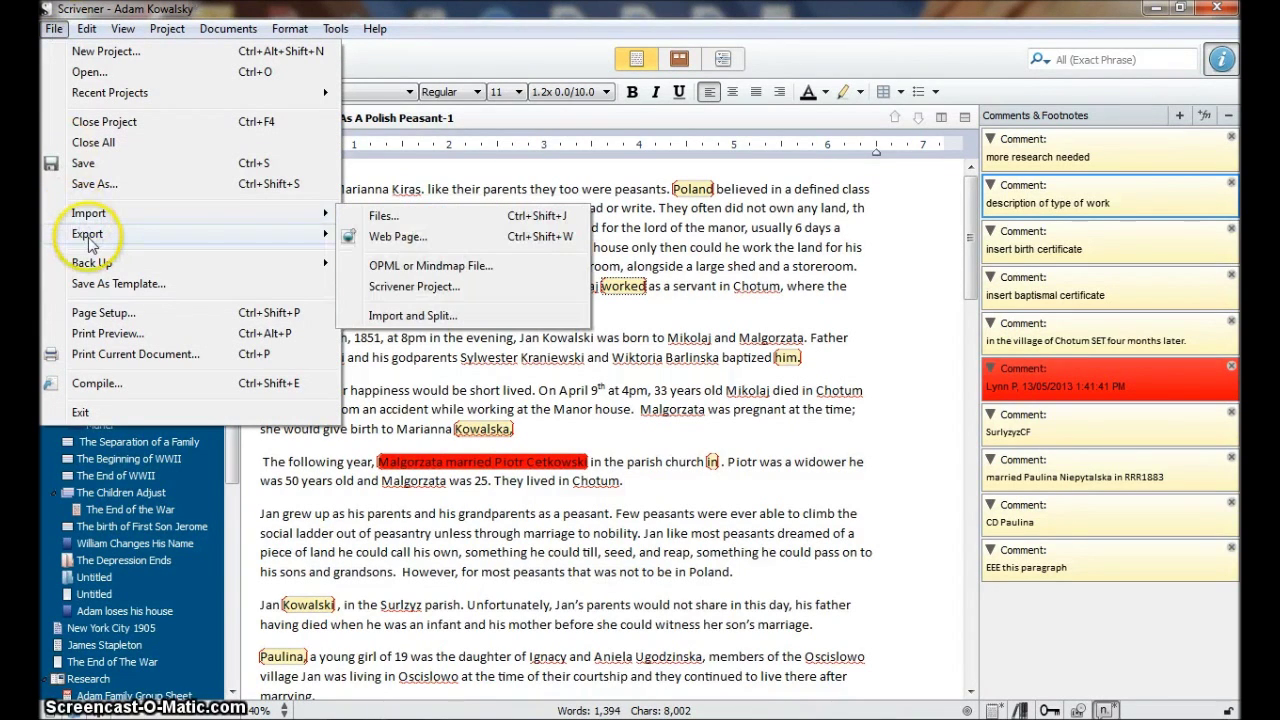
Step: Start the Comments & Annotations export, keeping Documents - Scrivener as the location
mouse_move(89, 238)
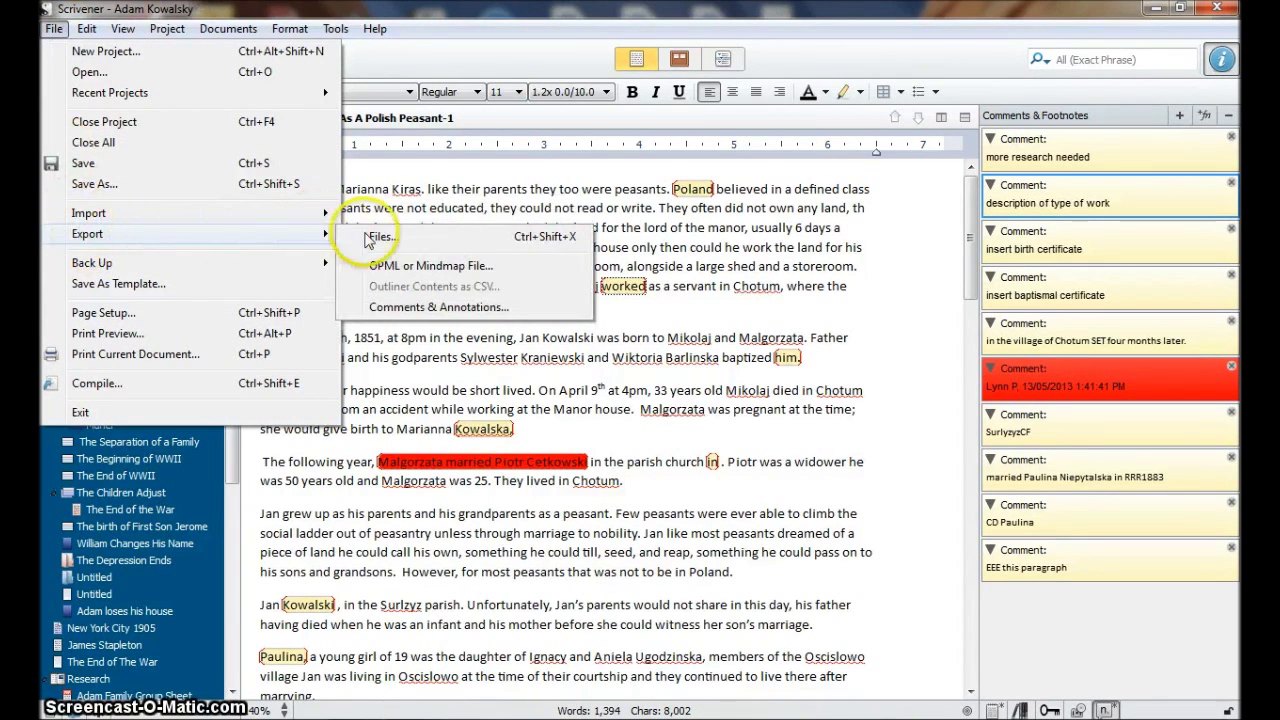
left_click(413, 310)
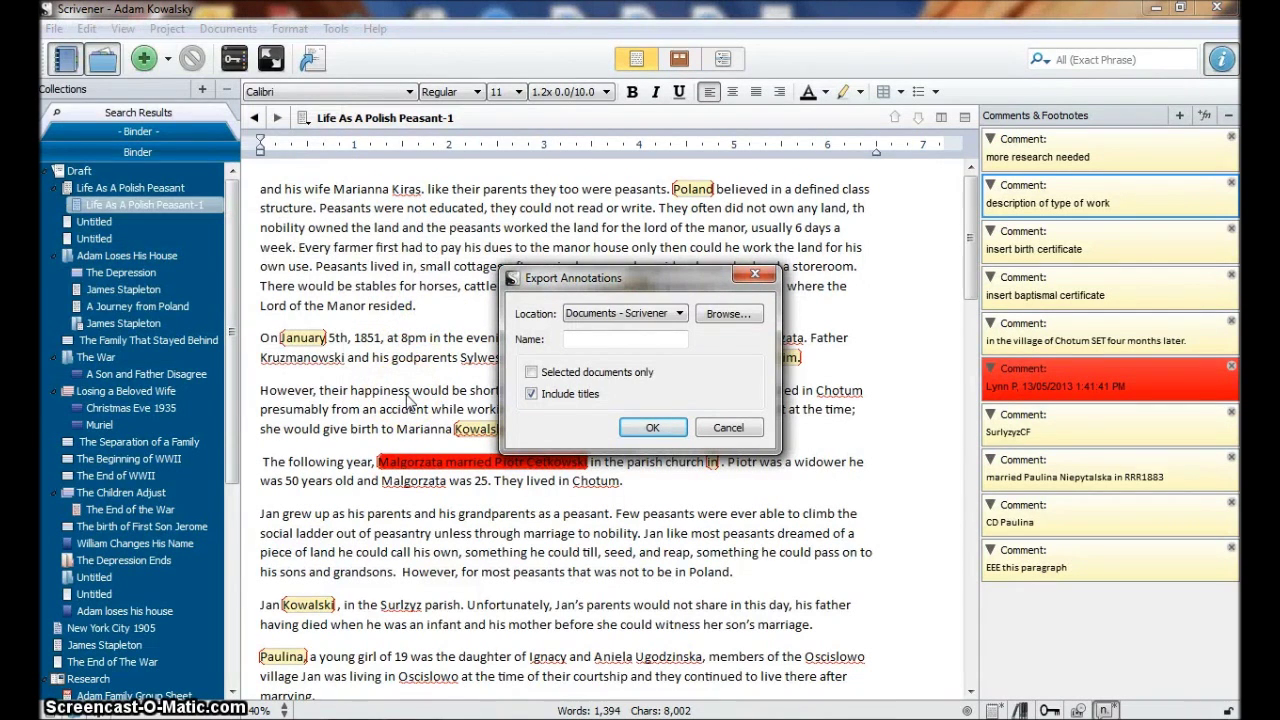
left_click(680, 314)
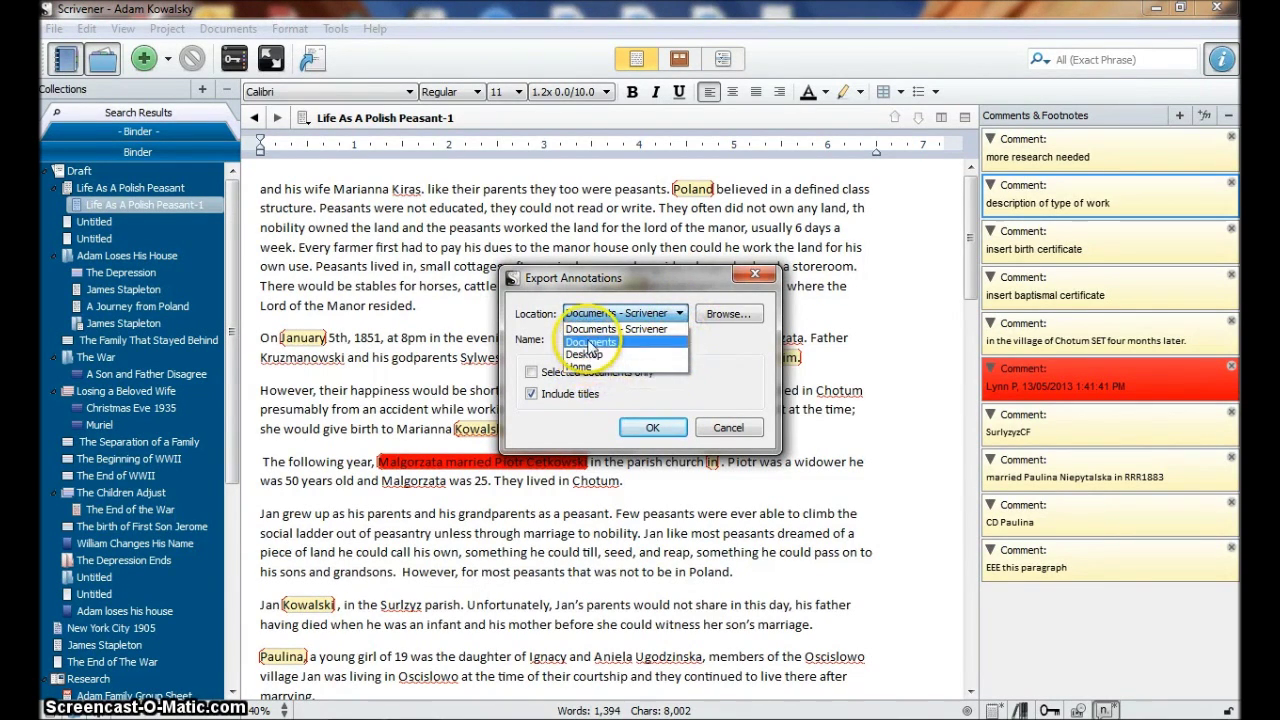
left_click(668, 338)
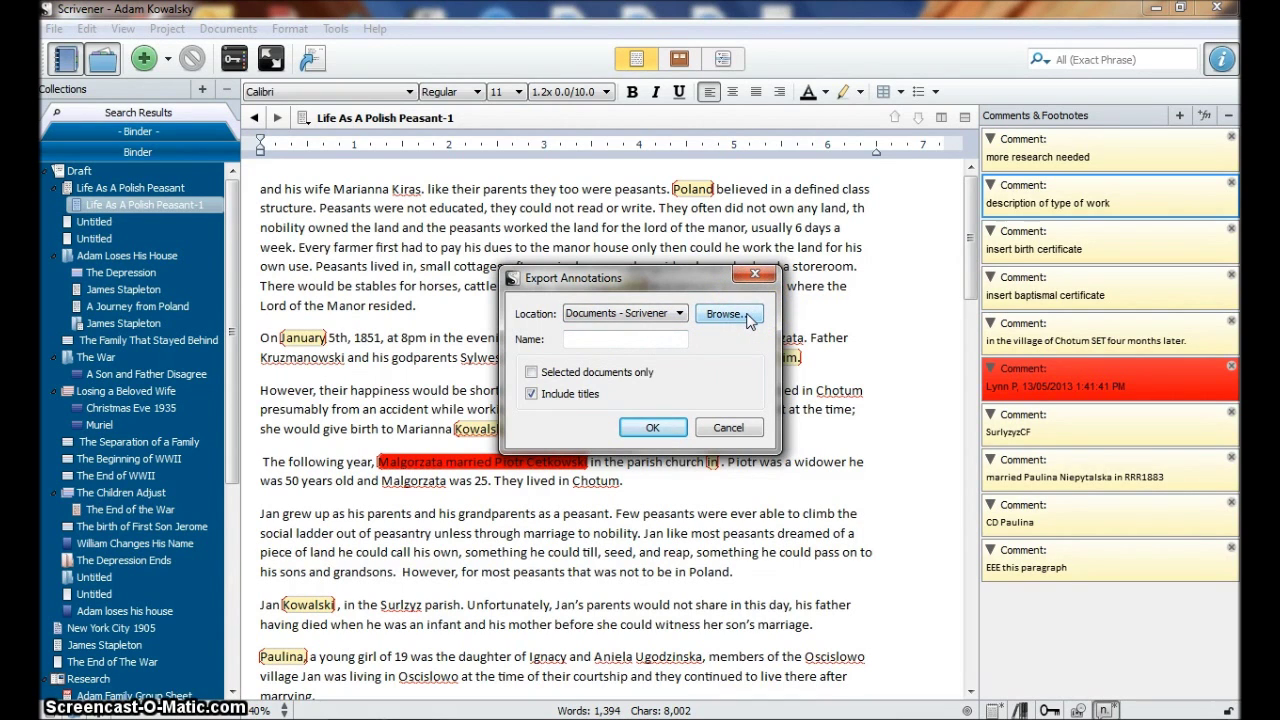
Step: Browse the Documents library, cancel without changing folders, and begin naming the export 'Comment'
left_click(746, 316)
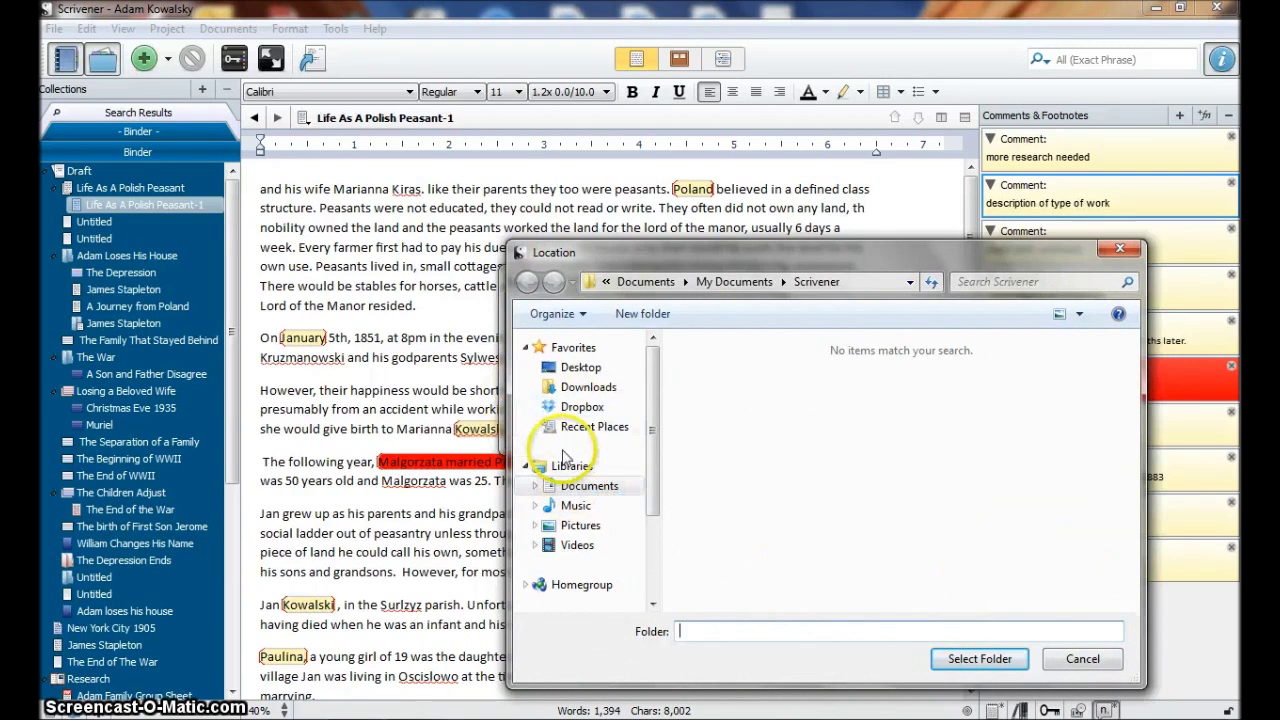
left_click(594, 486)
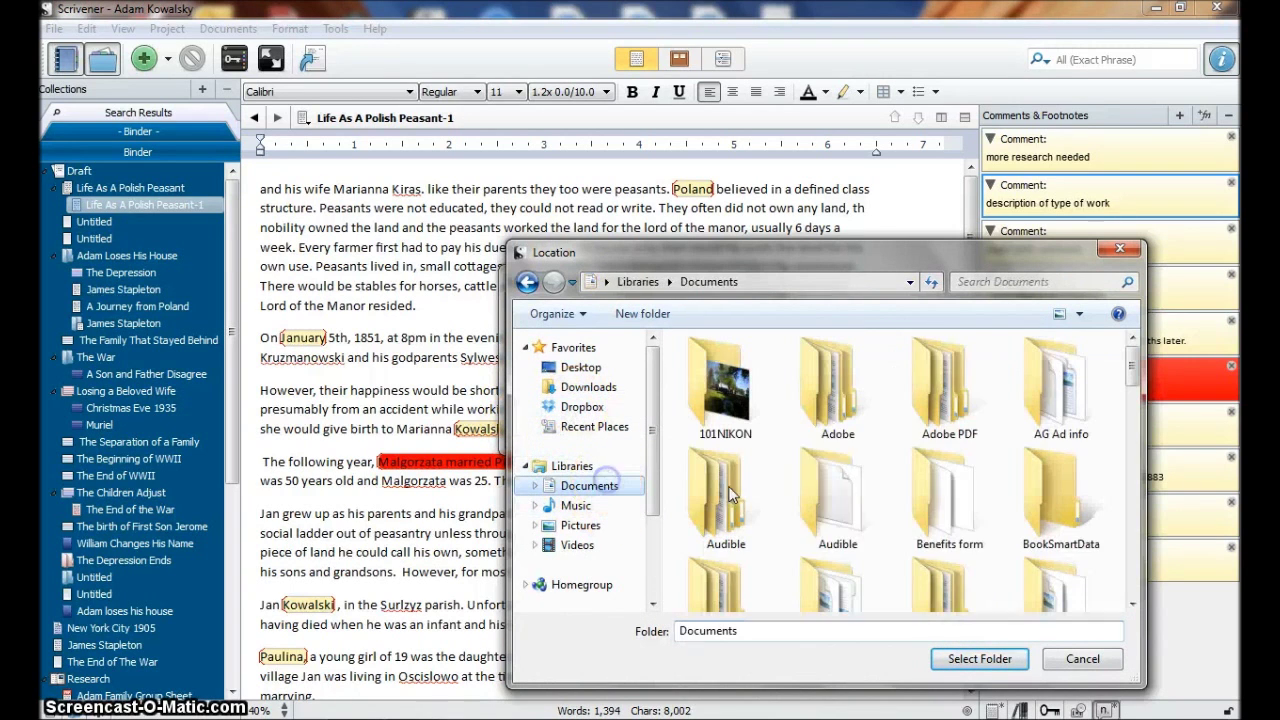
left_click(1070, 662)
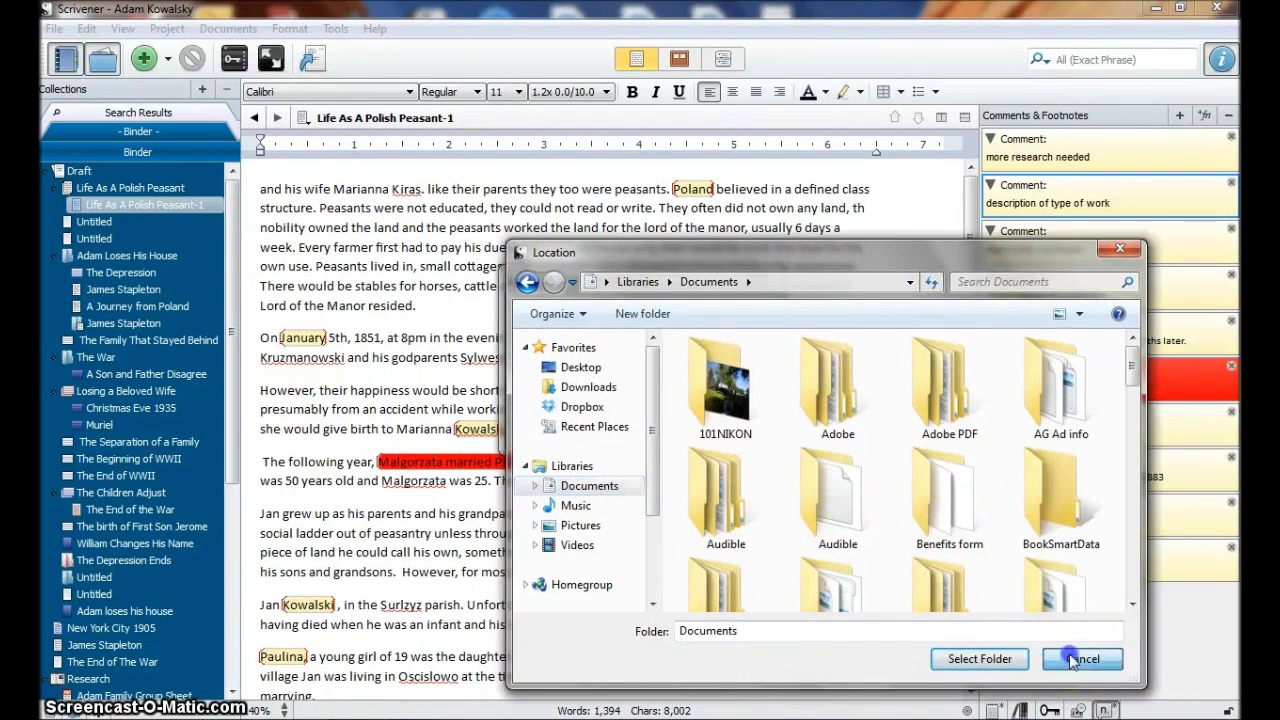
left_click(578, 341)
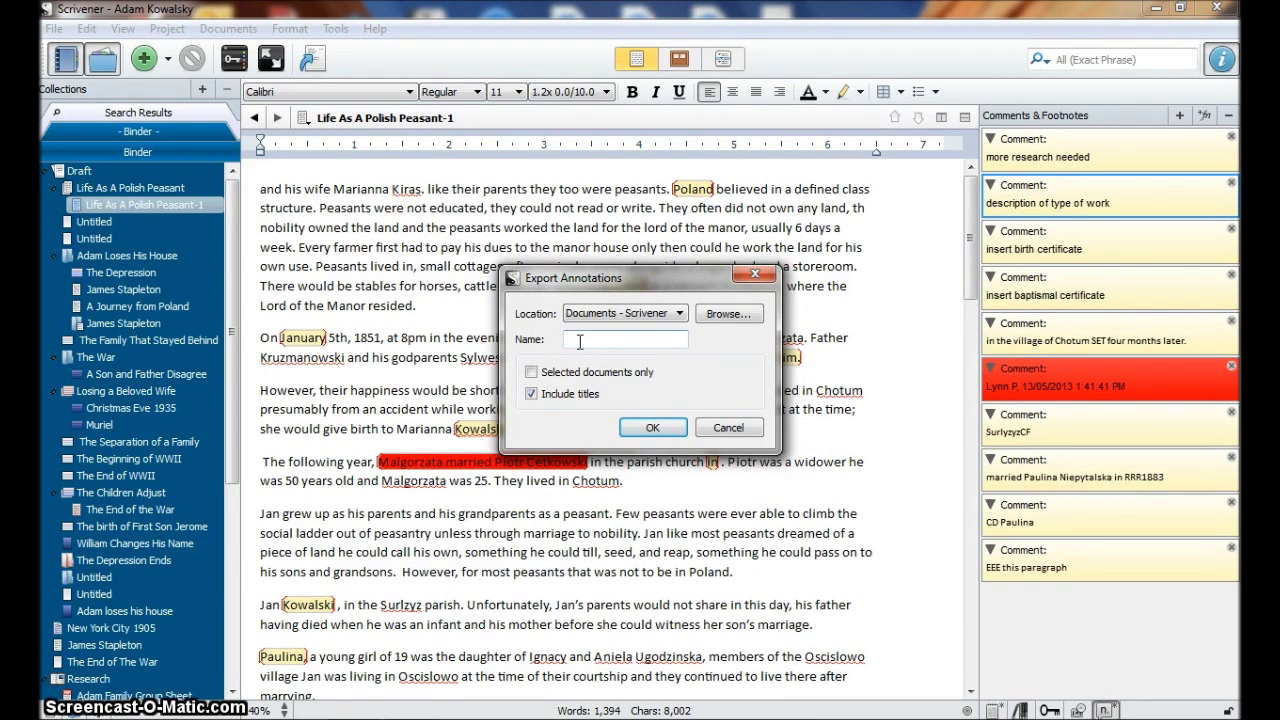
type("Comments 4")
Step: Export 'Comments 4' from all documents with titles included
left_click(531, 376)
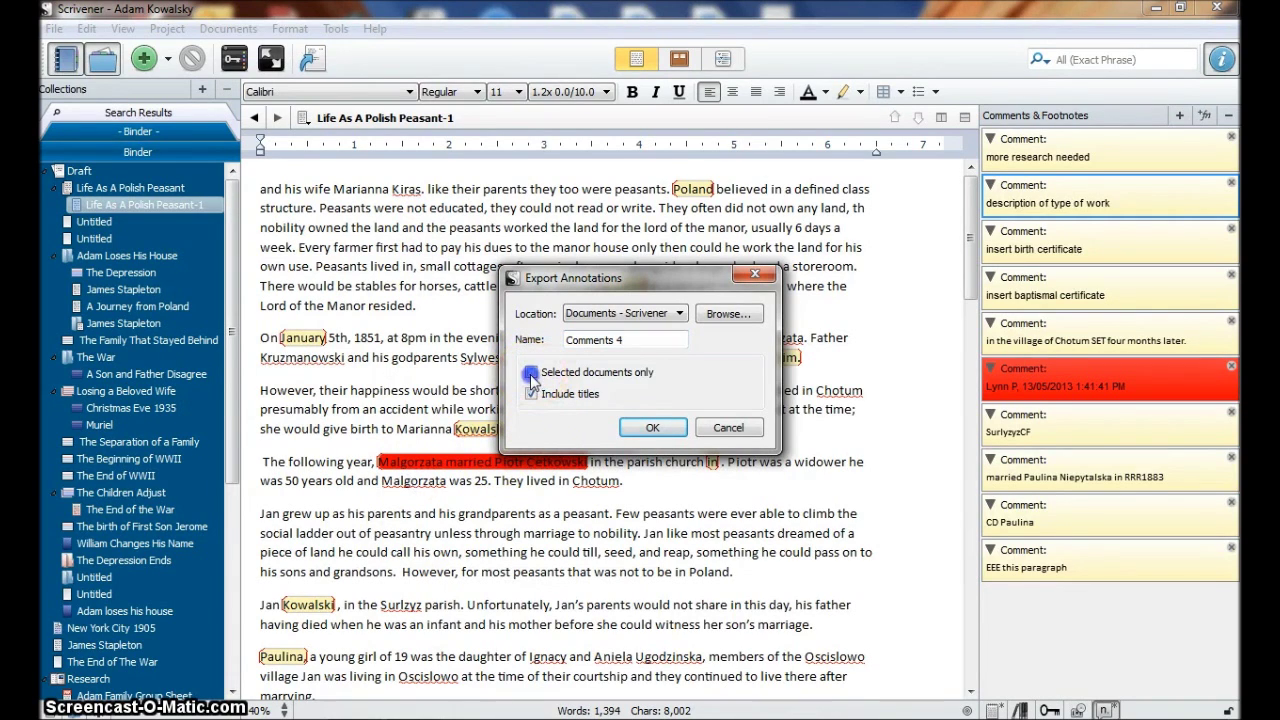
left_click(531, 374)
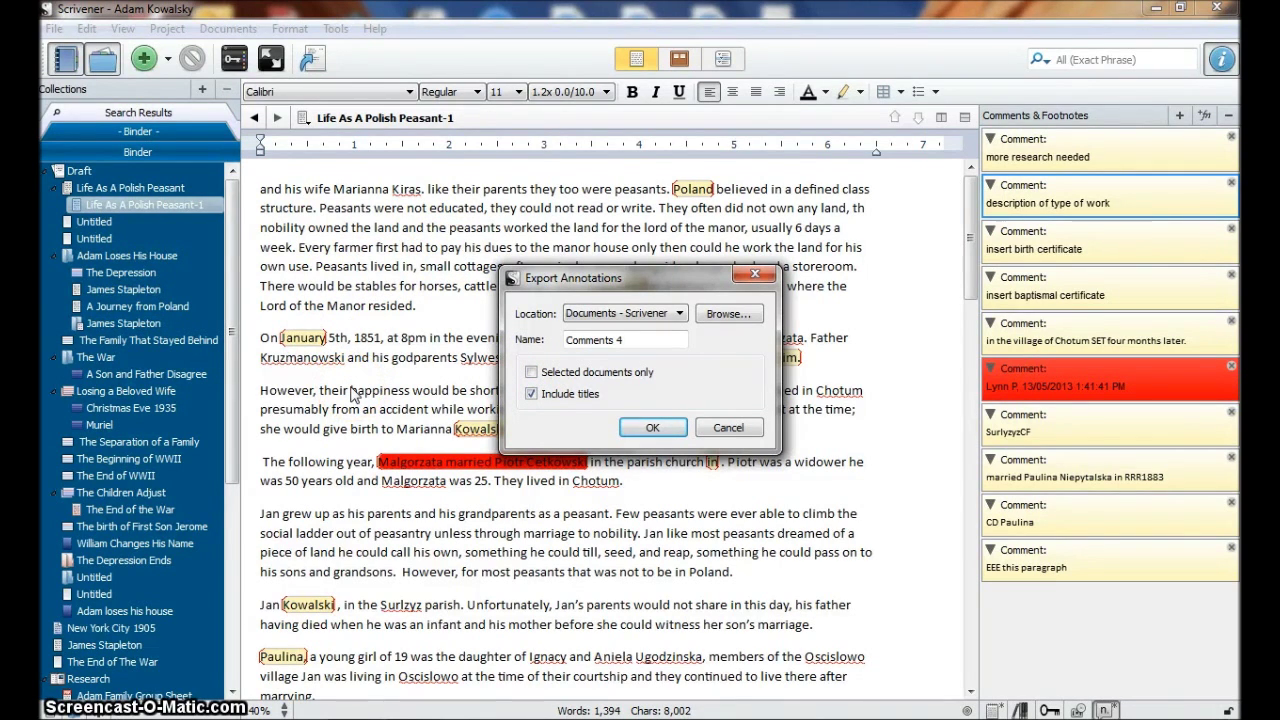
left_click(531, 394)
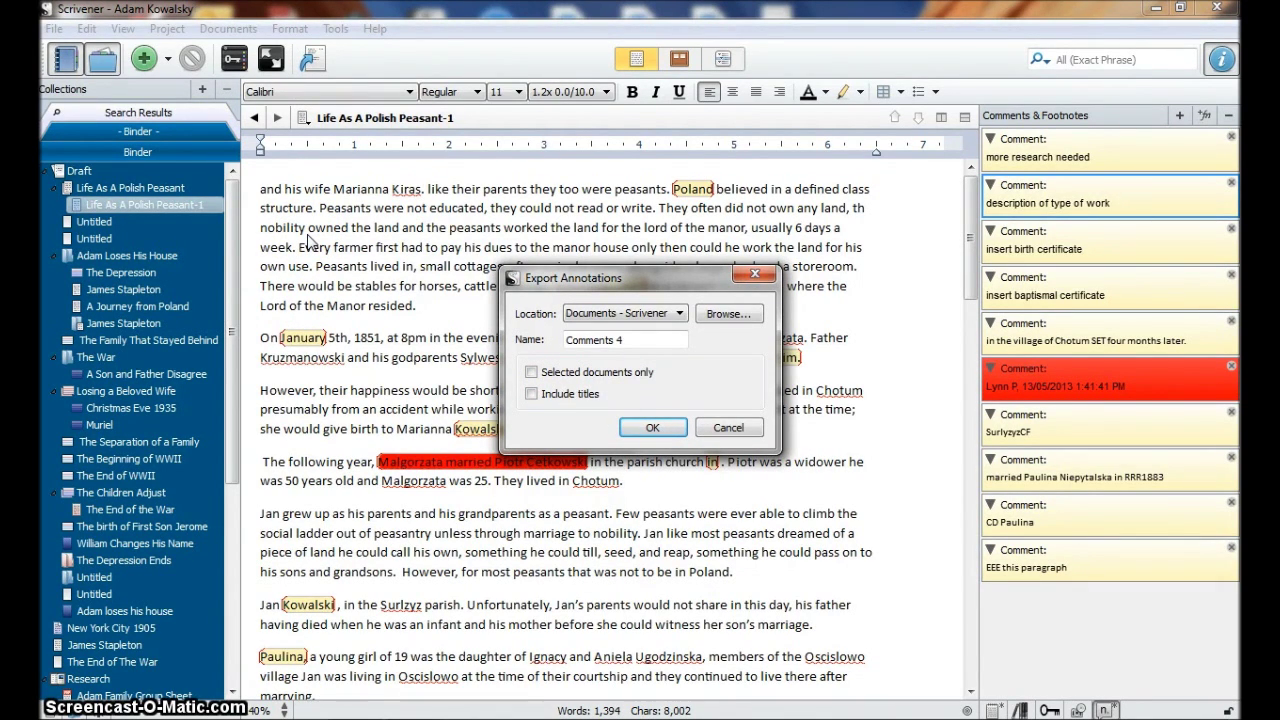
left_click(533, 394)
left_click(668, 429)
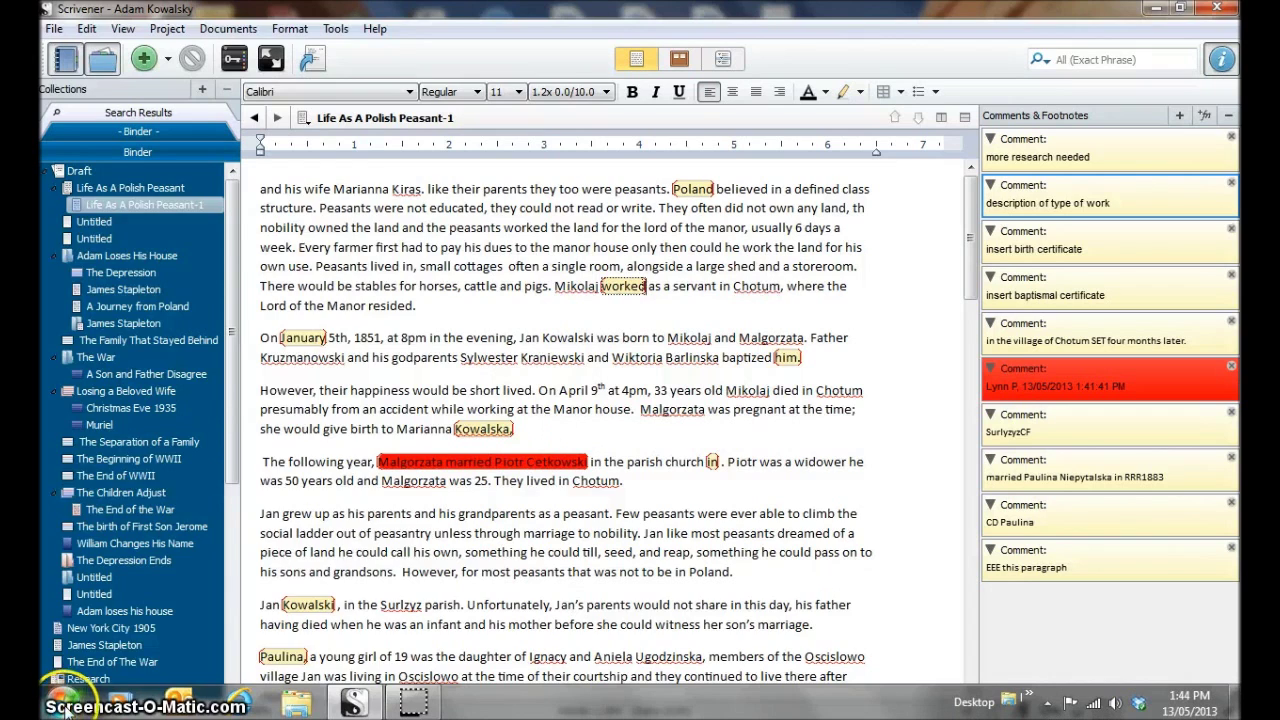
Step: Open the exported Comments 4 file from the Documents > Scrivener folder
left_click(65, 707)
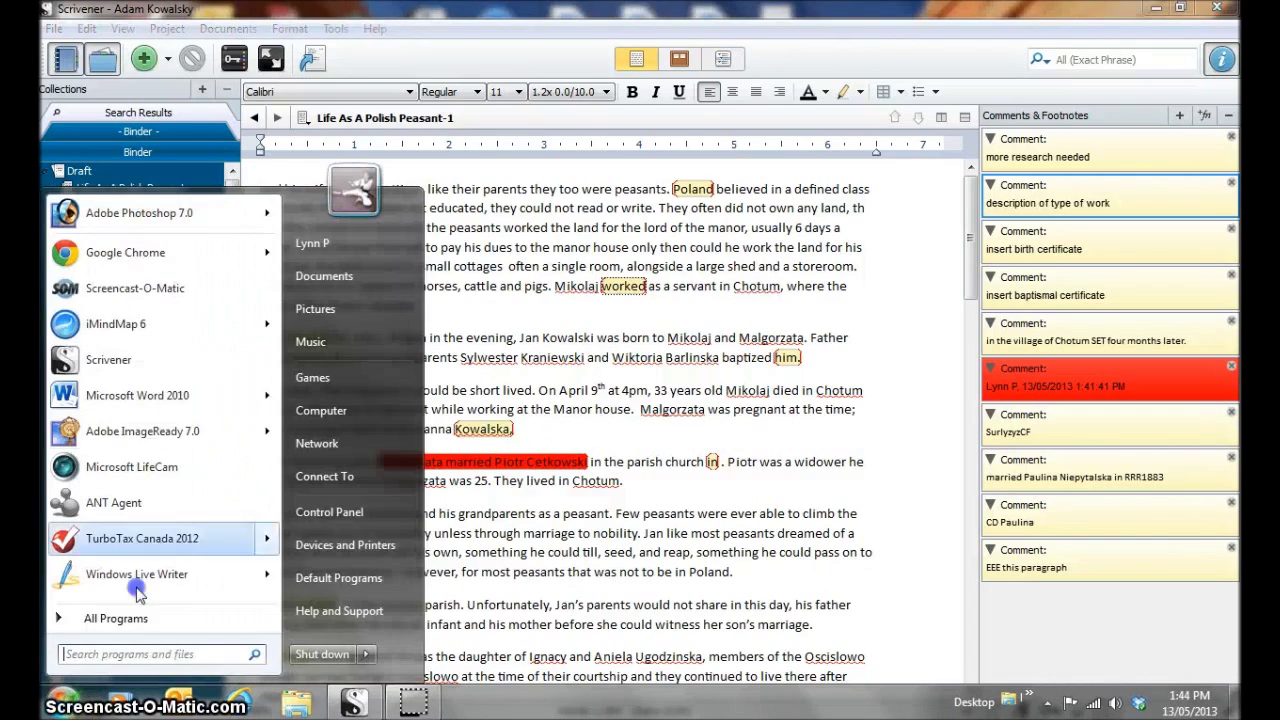
left_click(325, 284)
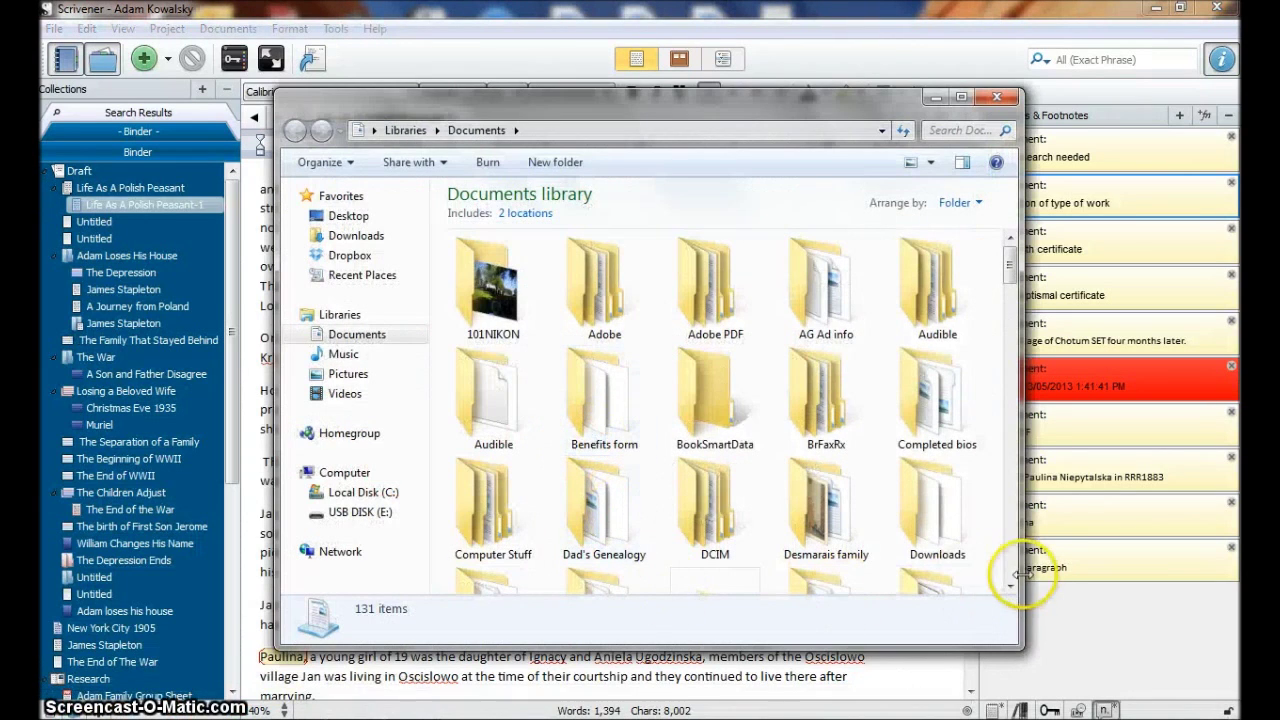
left_click(1010, 587)
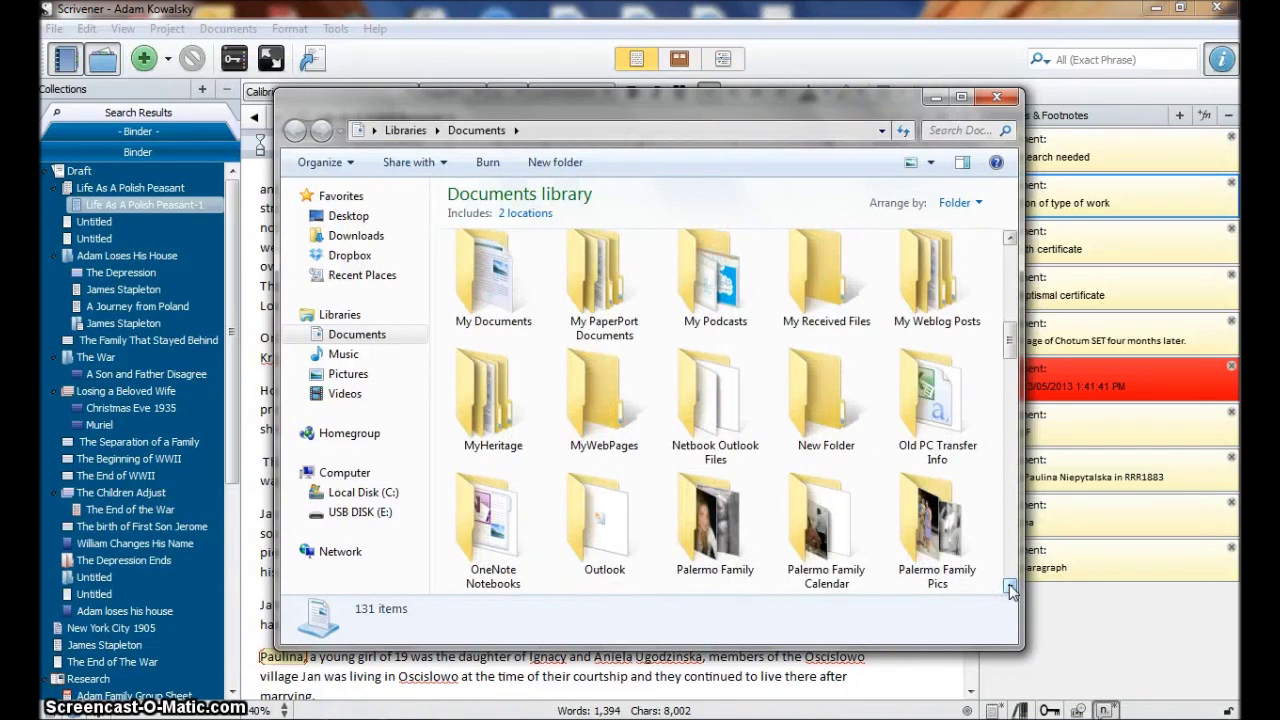
left_click(1010, 590)
left_click(693, 545)
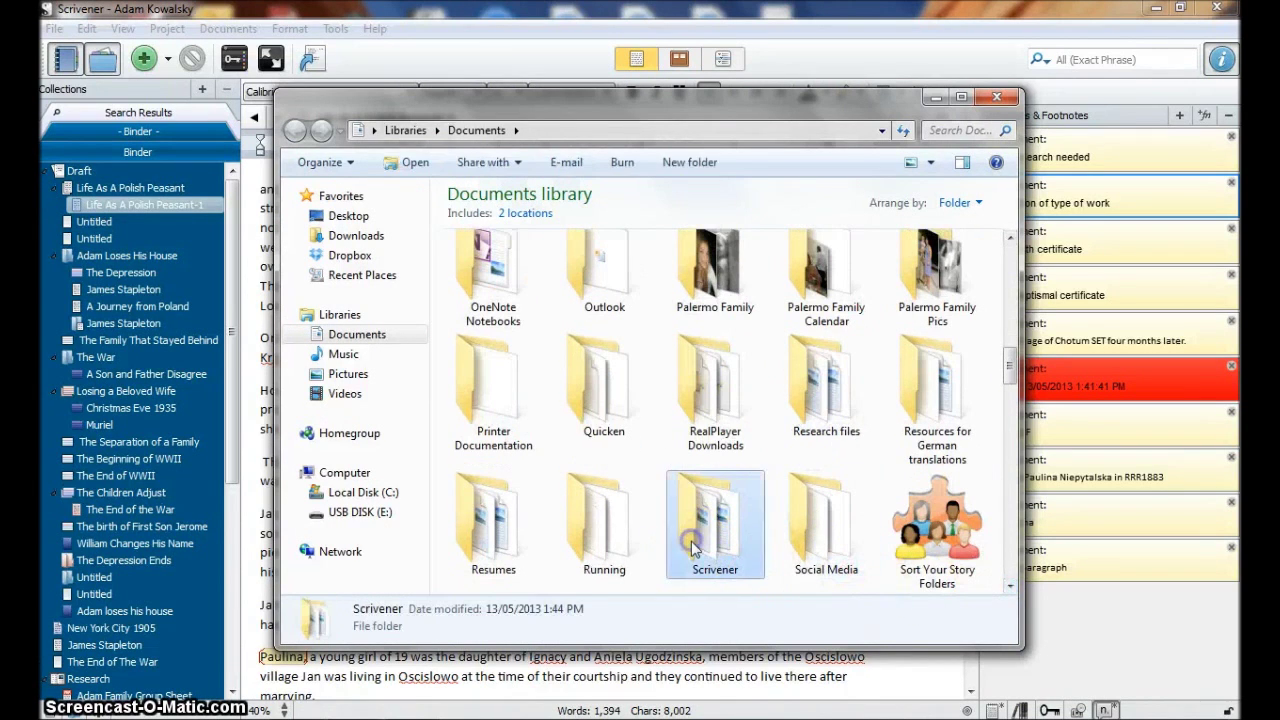
double_click(693, 545)
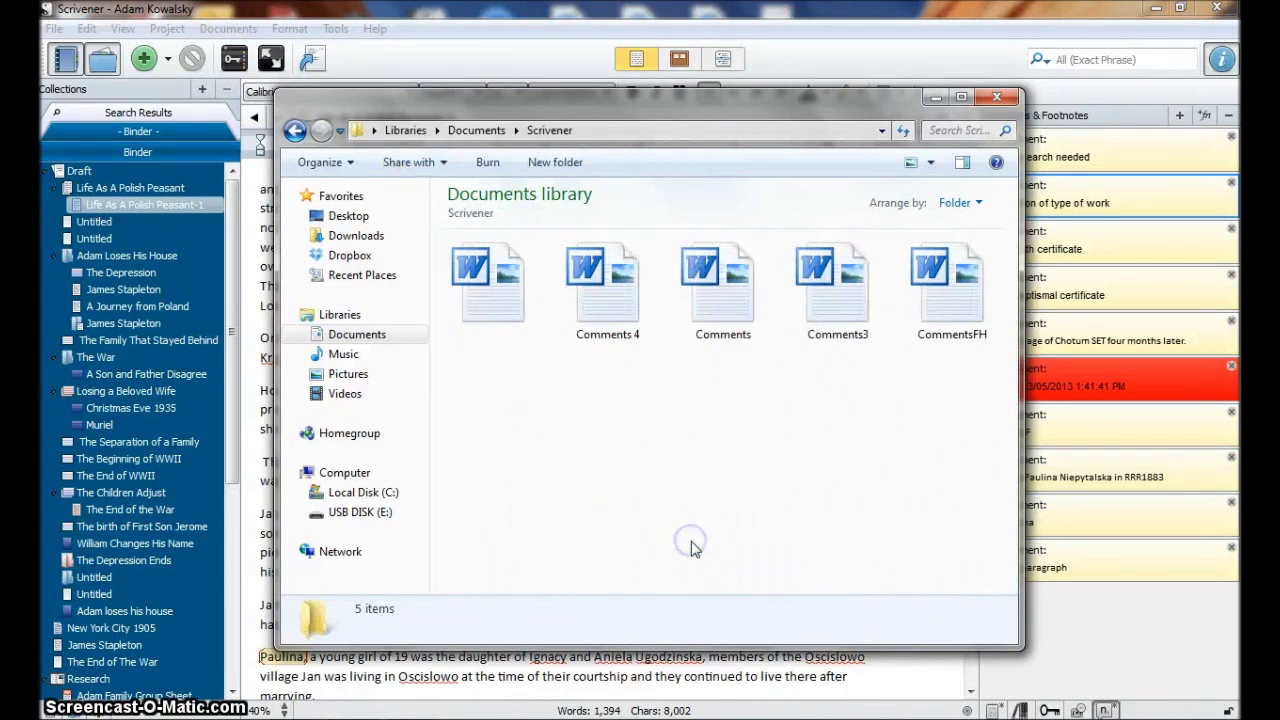
double_click(625, 292)
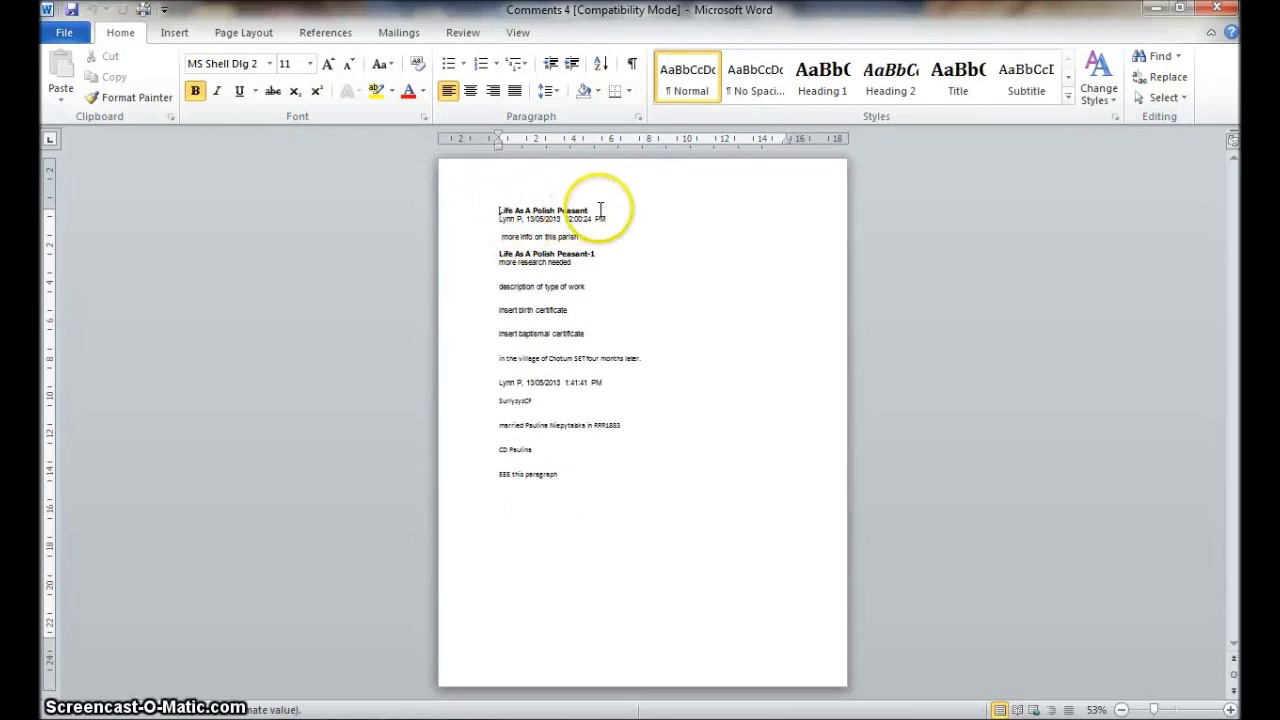
Step: Review the Comments 4 document in Word, then close Word with Alt+F4
left_click(488, 208)
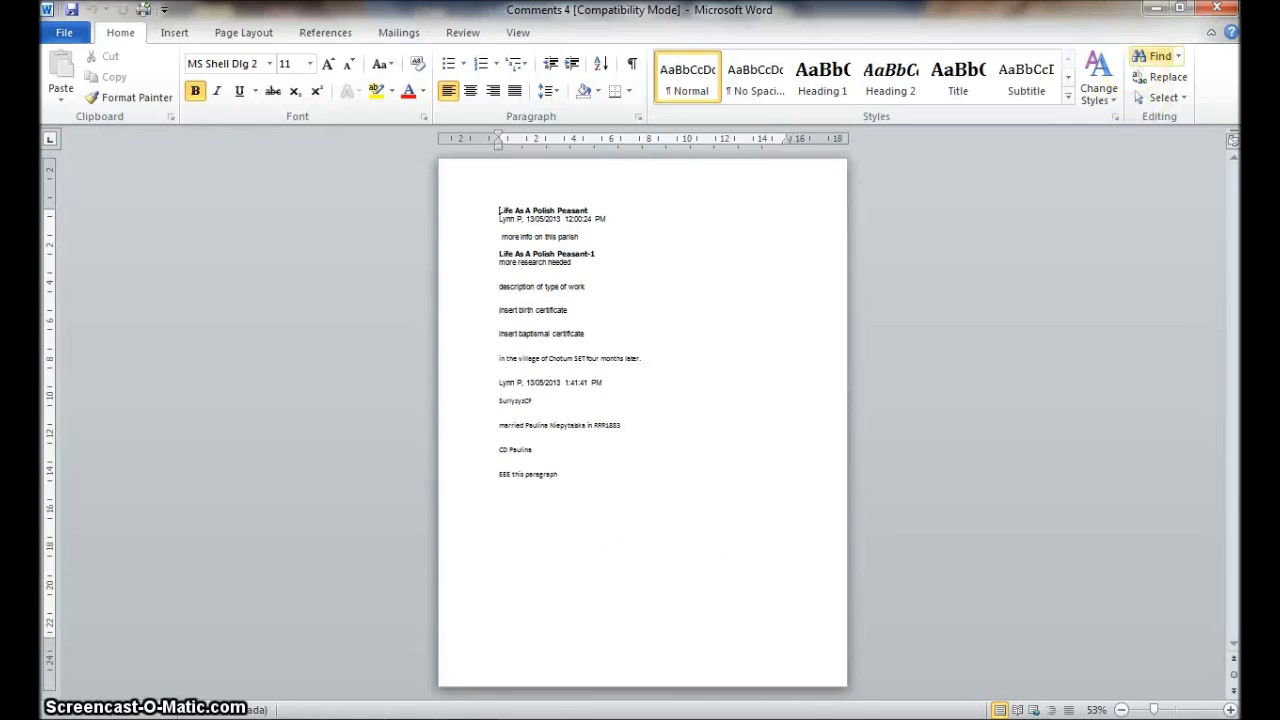
key("alt+F4")
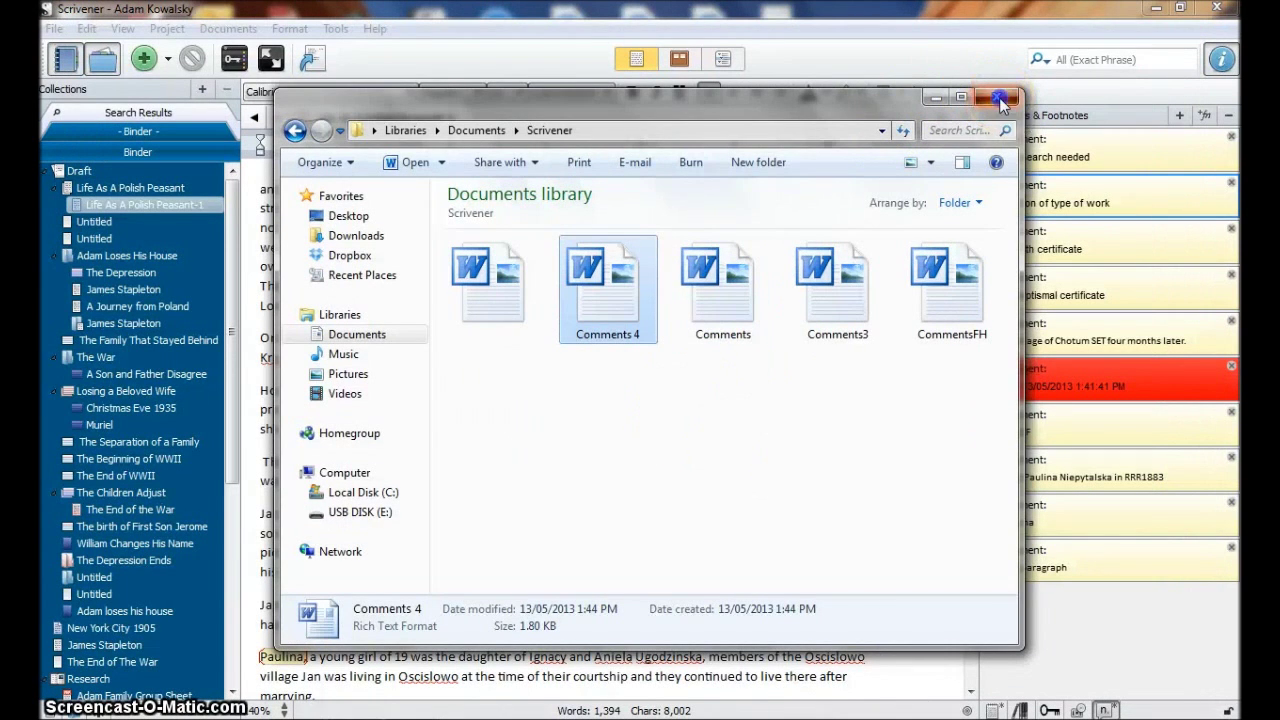
Step: Close the Explorer window to return to the Scrivener chapter
left_click(999, 97)
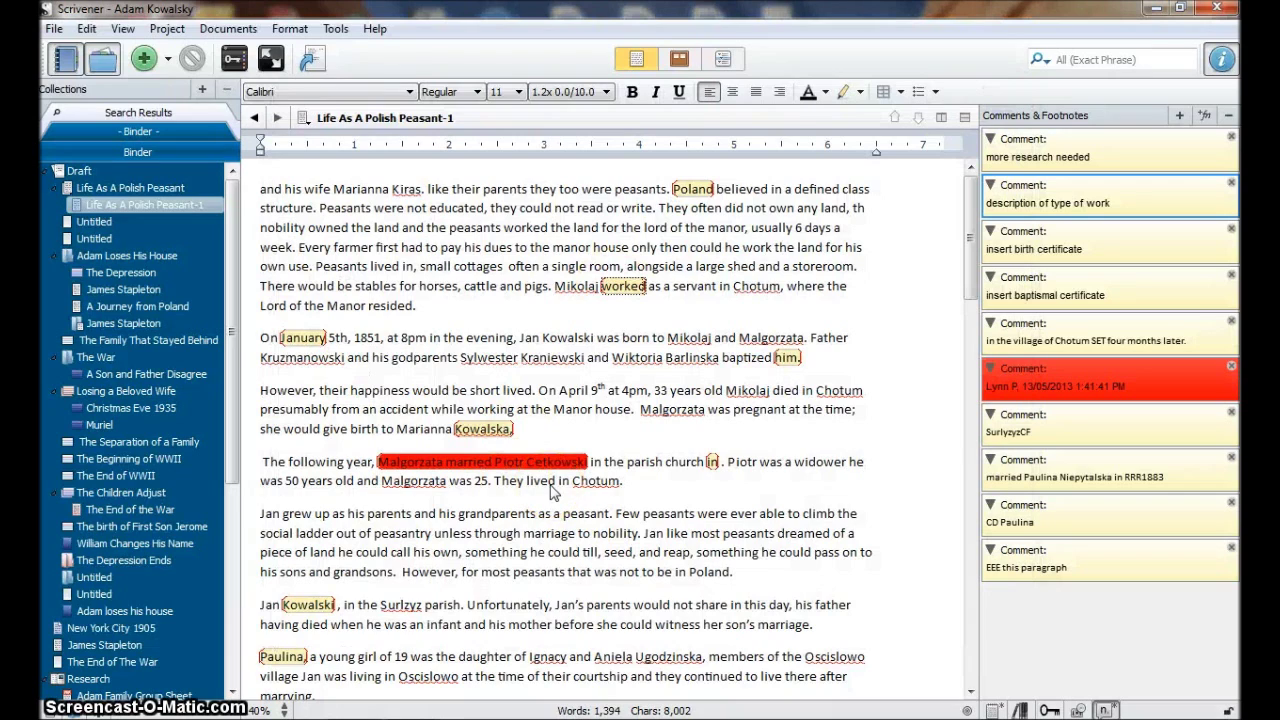